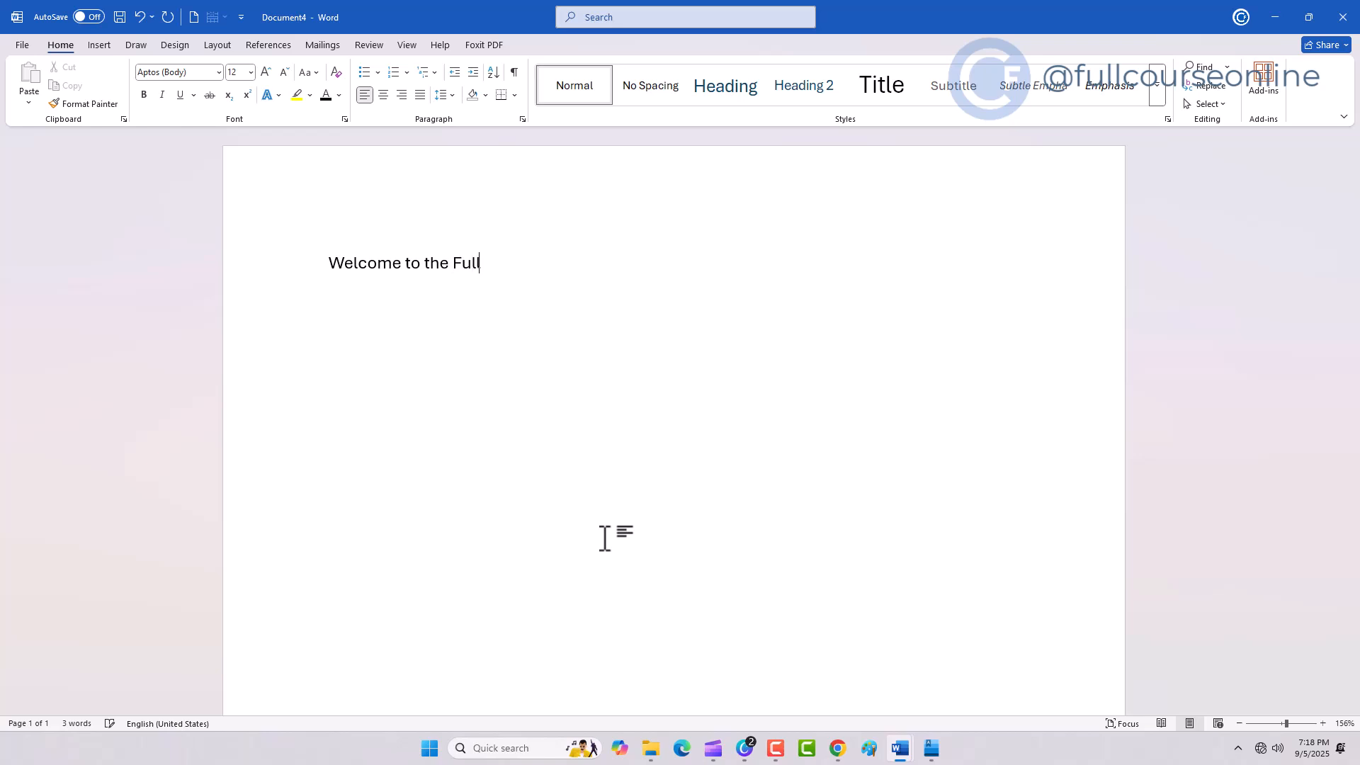
# Step: Finish typing 'Welcome to the Full Course Online.' and enlarge the whole line to 26 pt
pyautogui.write('e.')
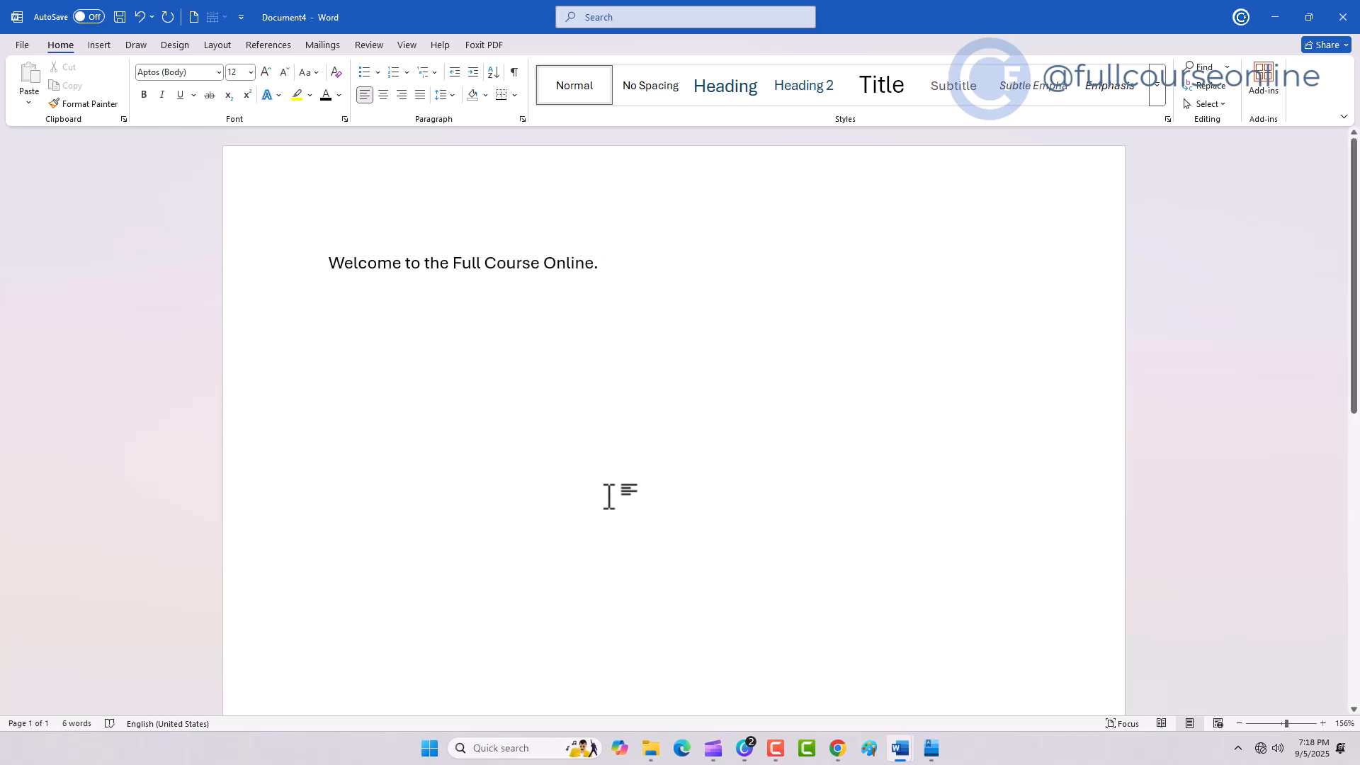
pyautogui.click(294, 267)
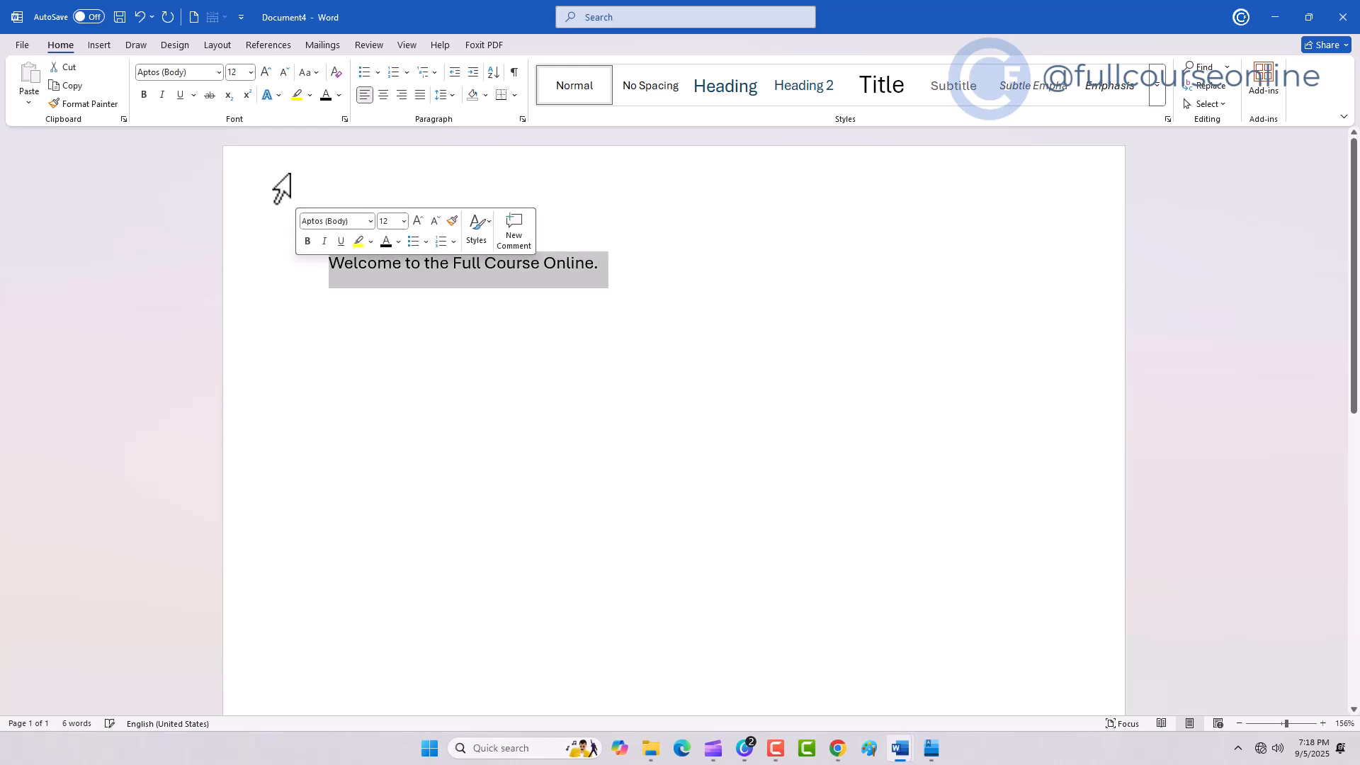
pyautogui.click(266, 71)
pyautogui.click(265, 72)
pyautogui.click(266, 72)
pyautogui.click(266, 72)
pyautogui.click(266, 72)
pyautogui.click(266, 71)
pyautogui.click(266, 72)
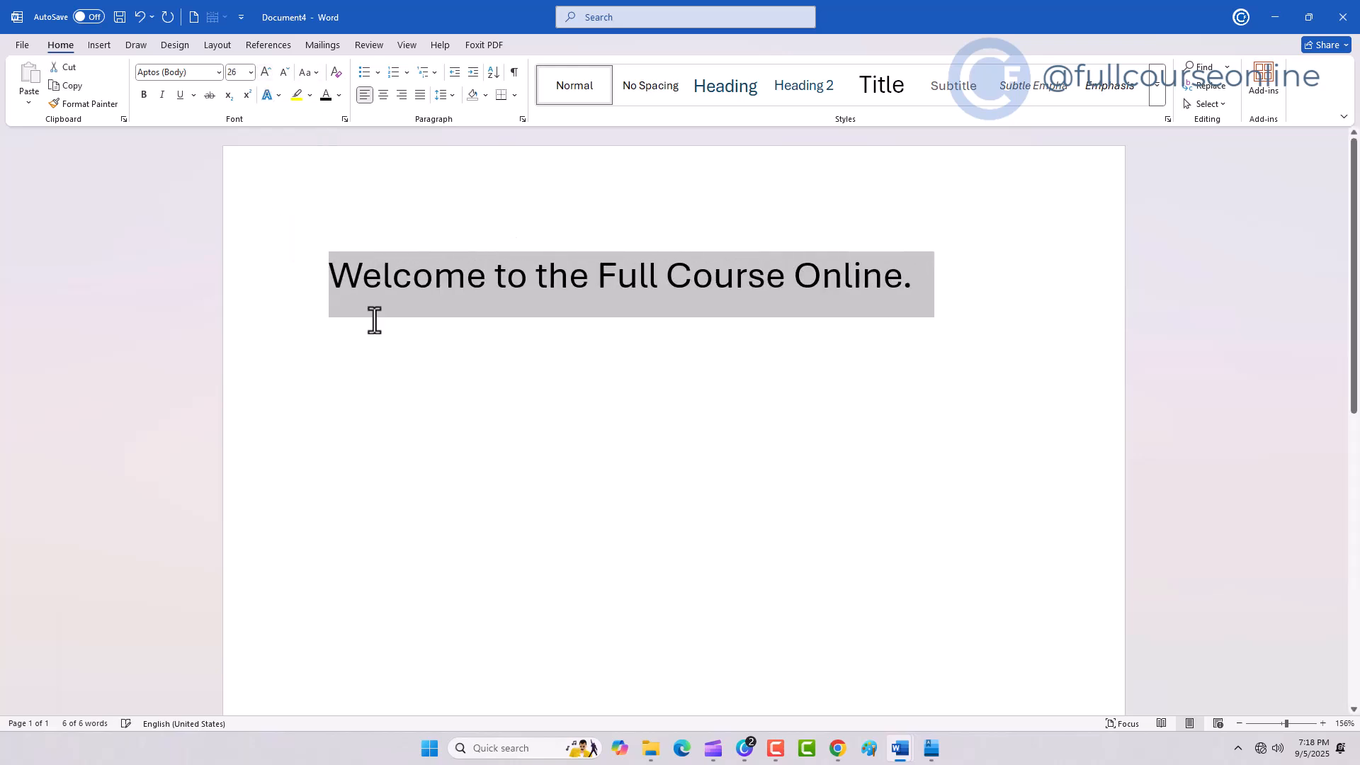
# Step: Make the word 'Welcome' bold
pyautogui.click(403, 427)
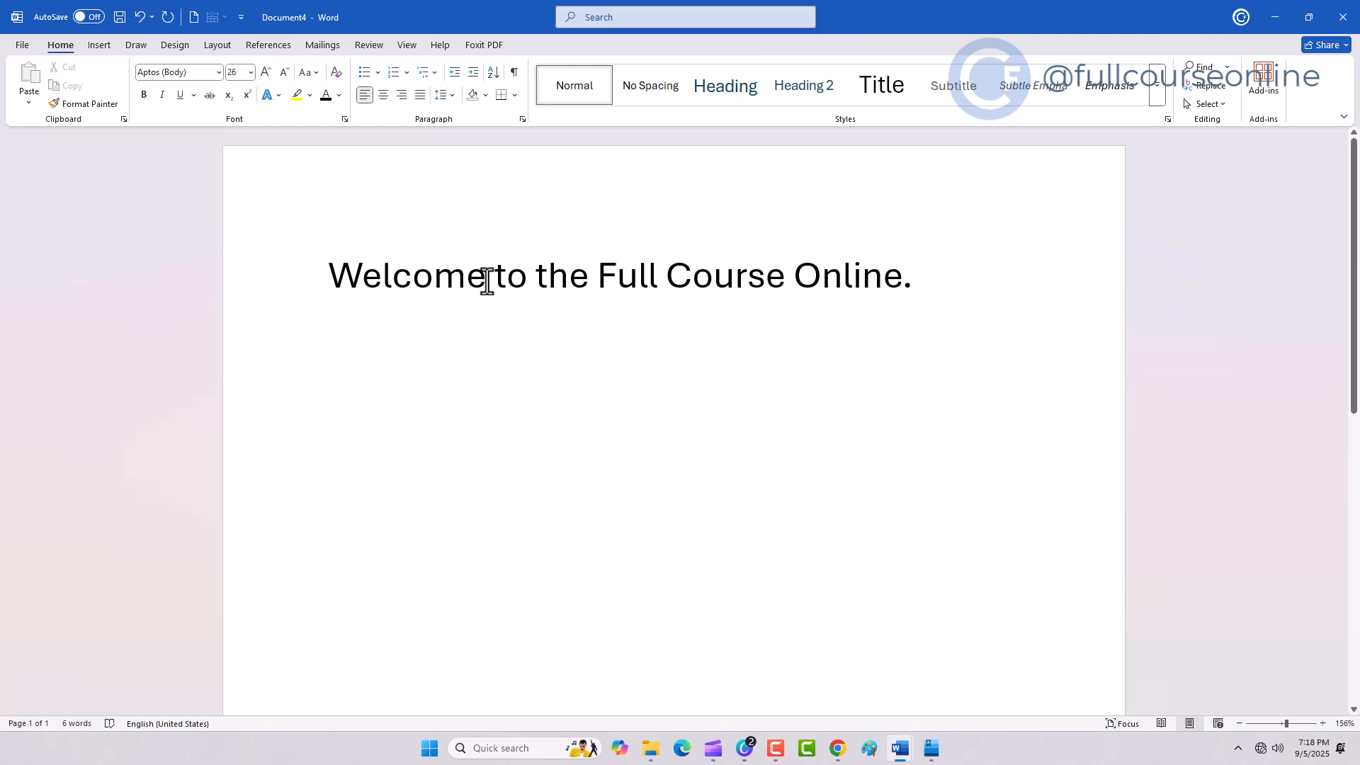
pyautogui.moveTo(487, 281); pyautogui.dragTo(330, 280)
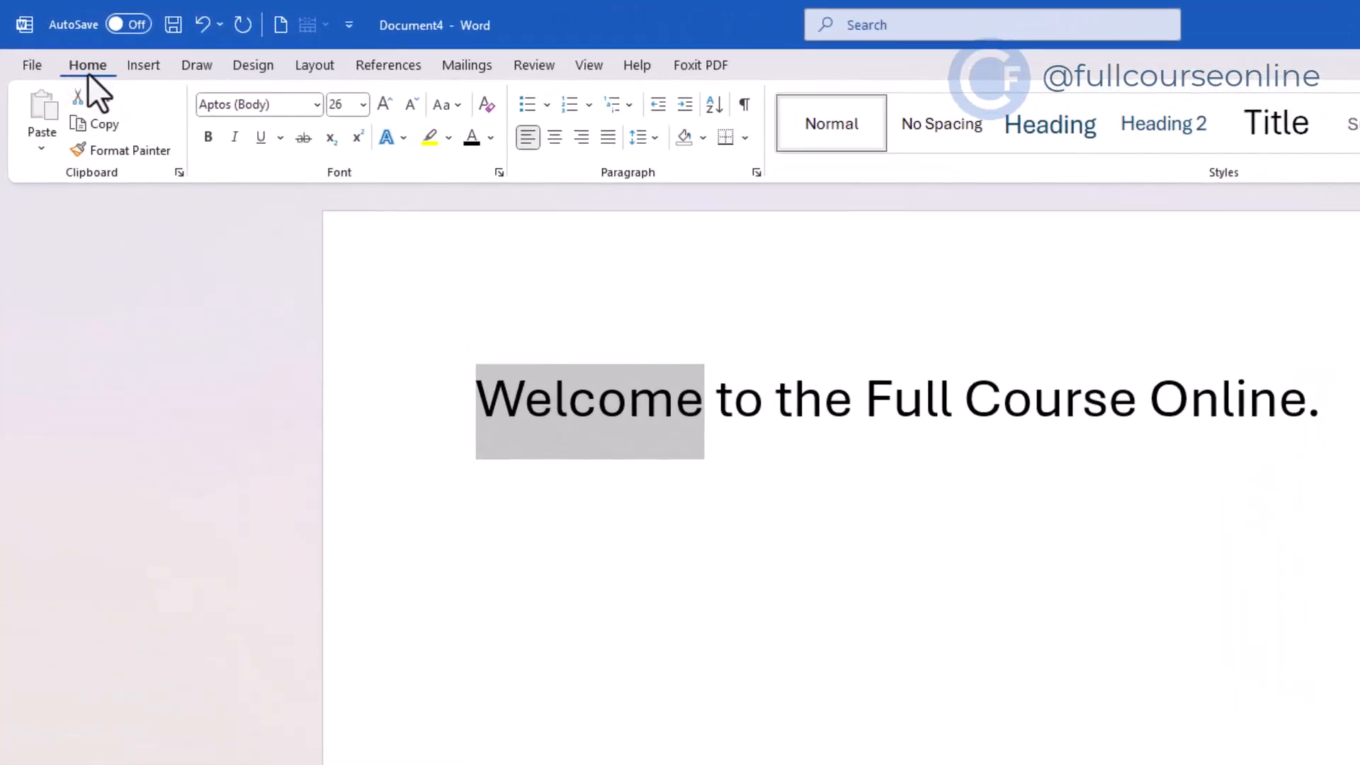
pyautogui.click(206, 143)
# Step: Make 'Full Course Online' bold
pyautogui.click(878, 400)
pyautogui.moveTo(879, 401); pyautogui.dragTo(1306, 400)
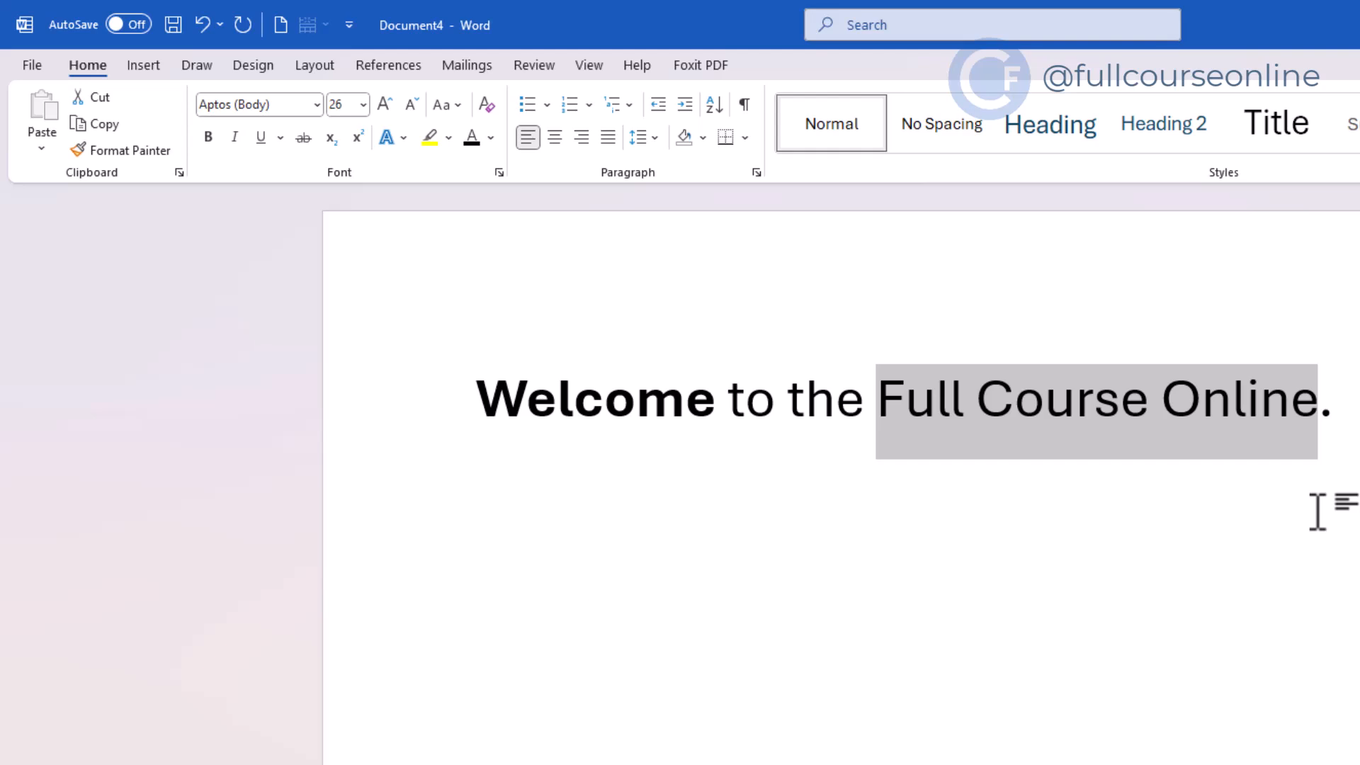
pyautogui.hotkey('ctrl', 'b')
pyautogui.click(837, 635)
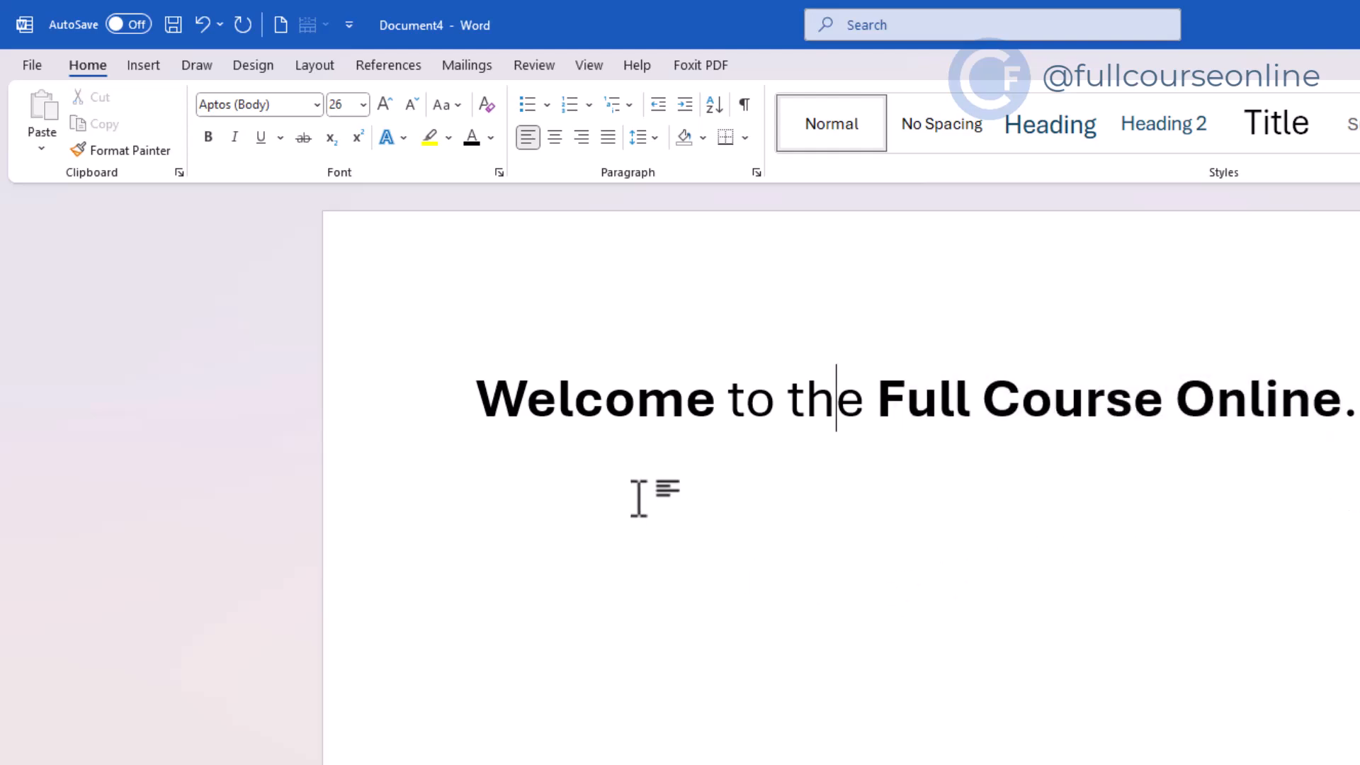
# Step: Italicize the word 'Welcome'
pyautogui.moveTo(470, 386); pyautogui.dragTo(1349, 352)
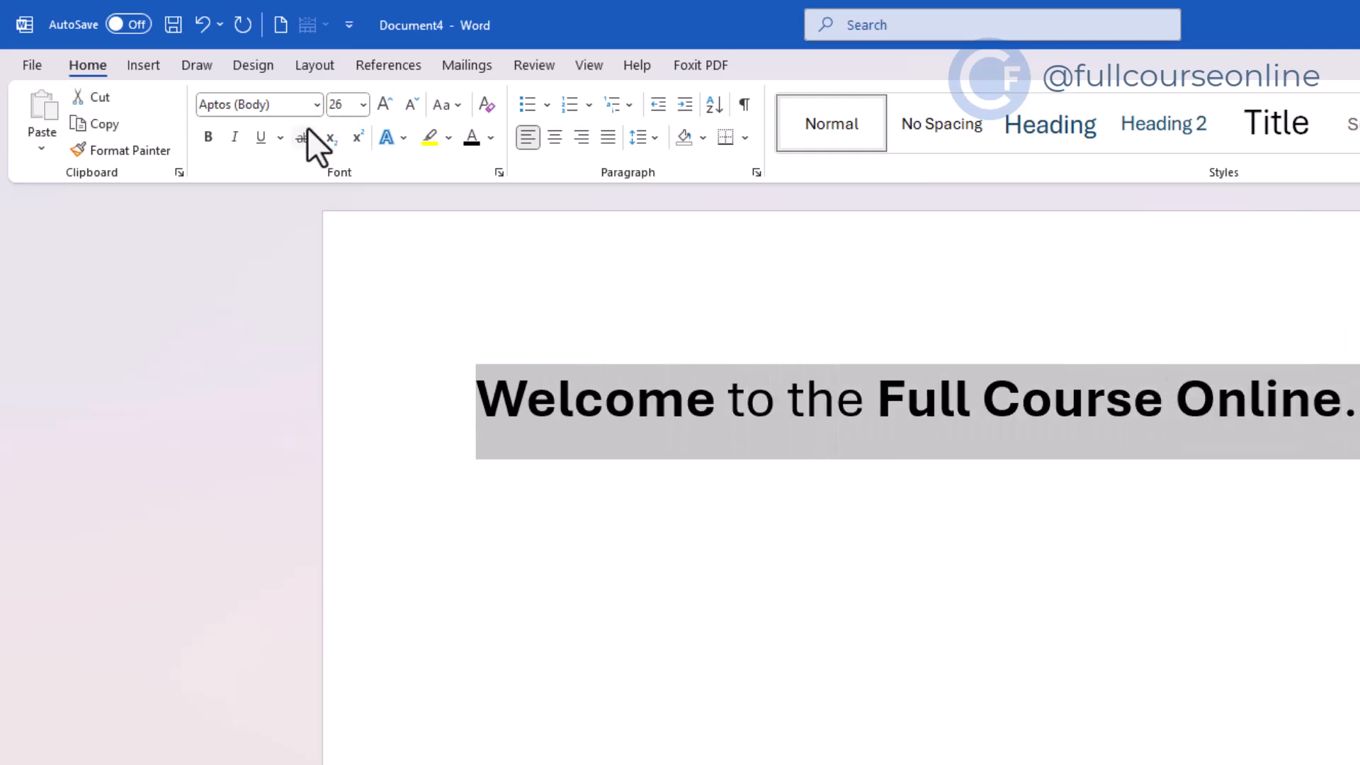
pyautogui.click(805, 398)
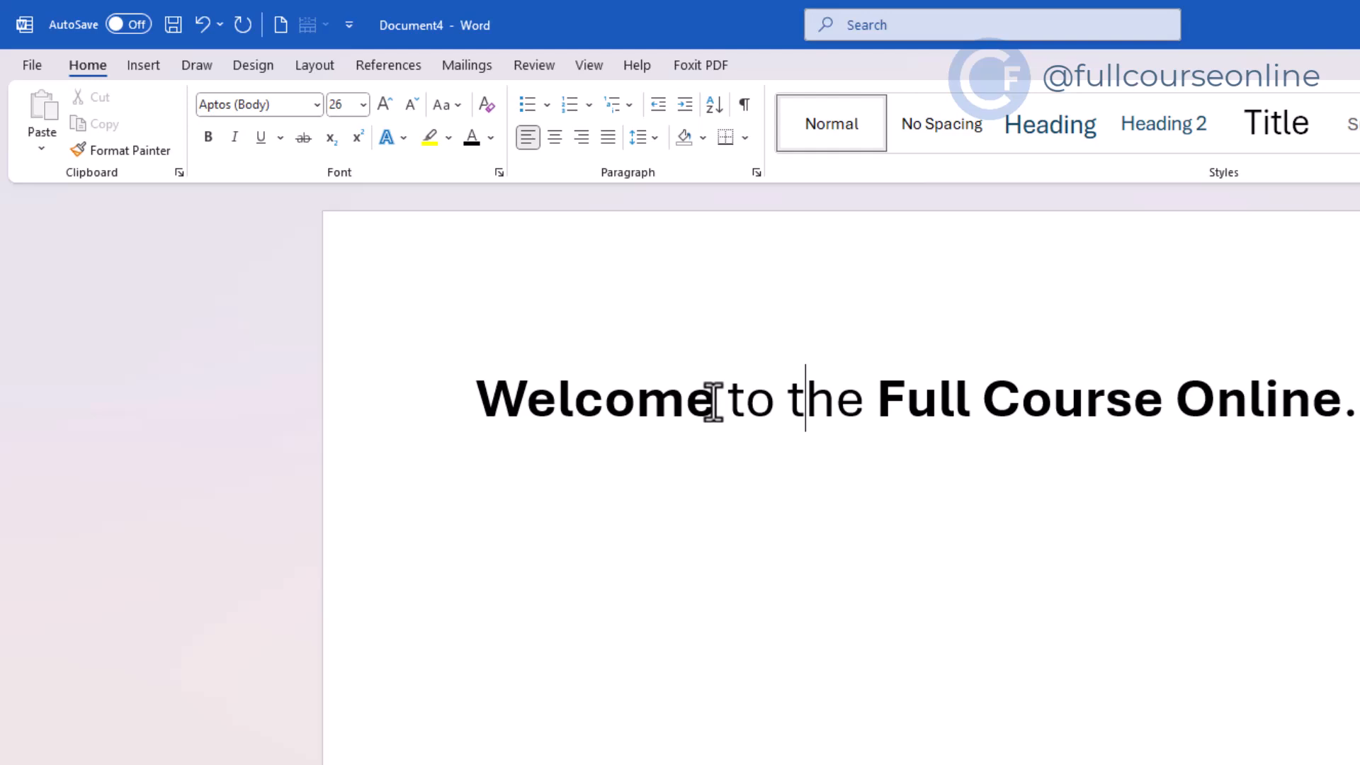
pyautogui.moveTo(628, 397); pyautogui.dragTo(455, 395)
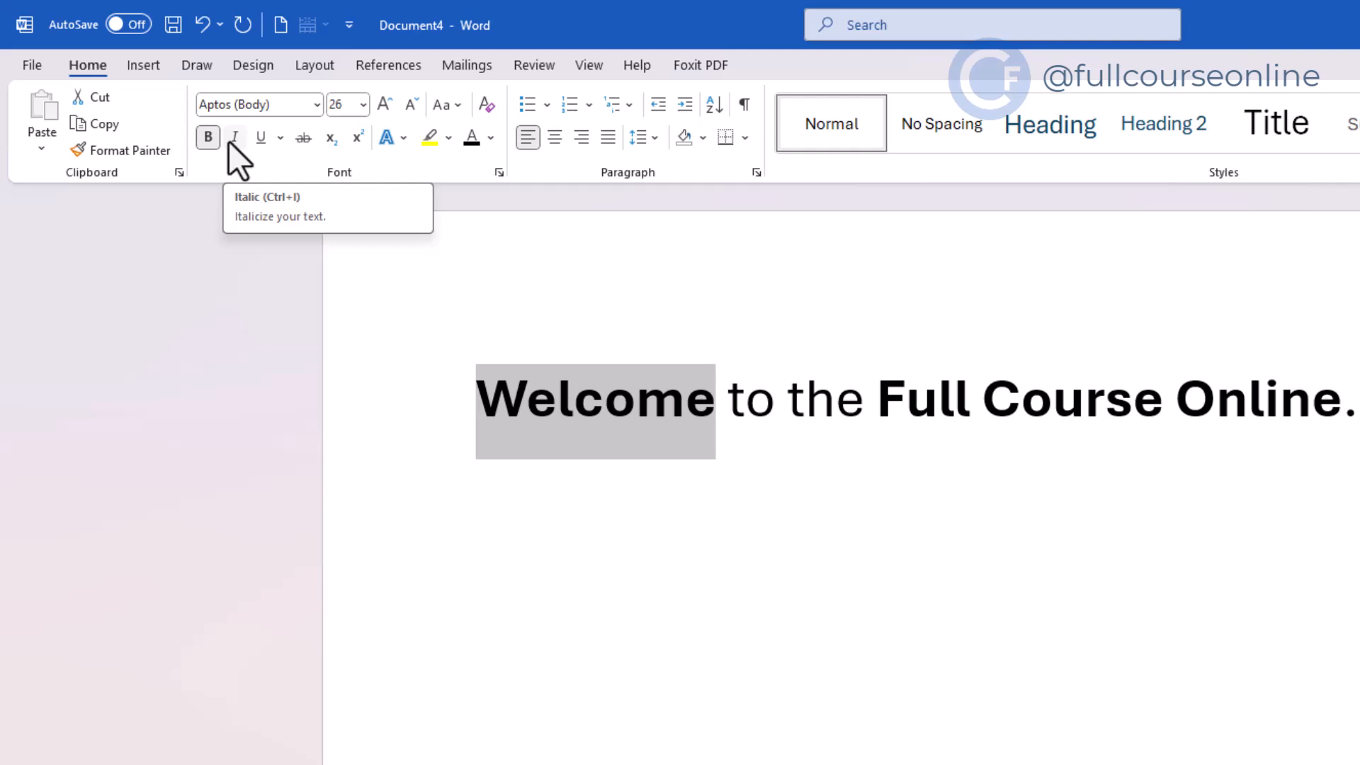
pyautogui.click(228, 142)
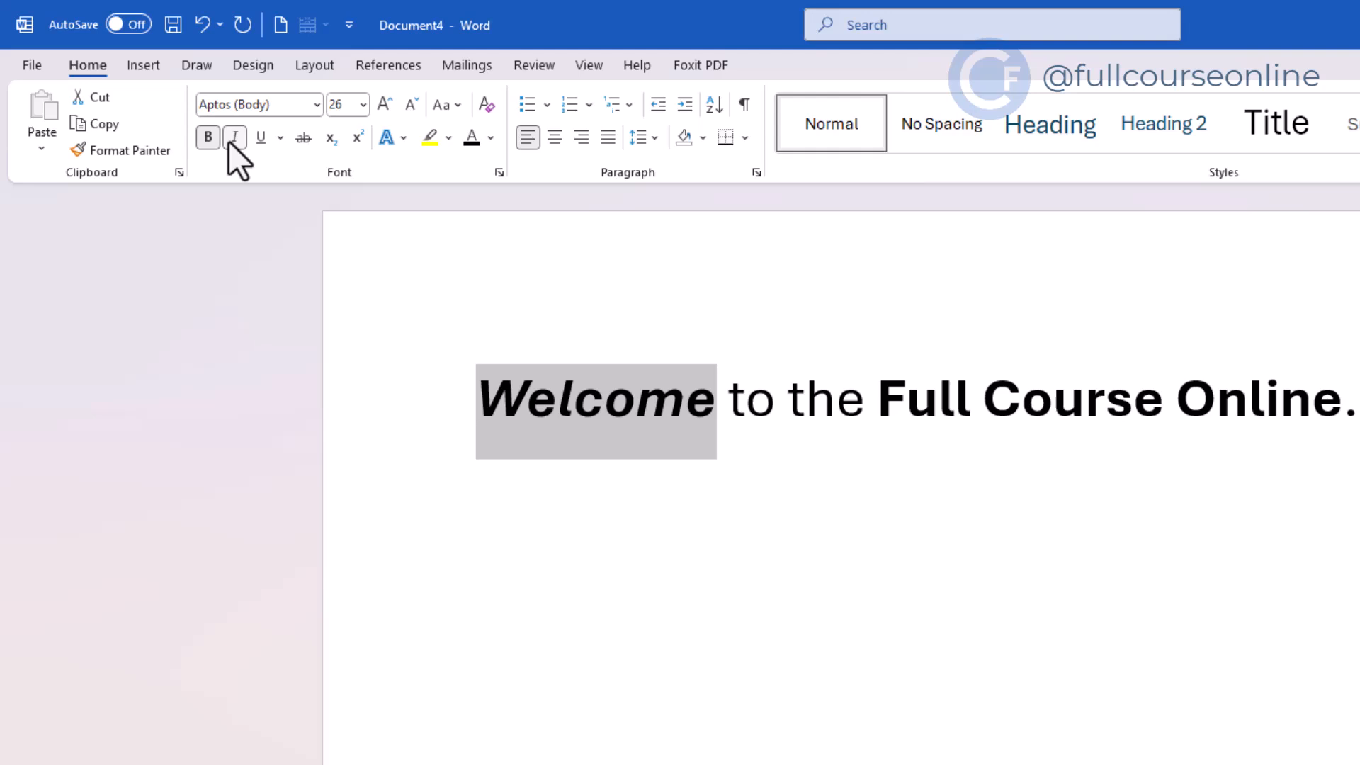
# Step: Italicize 'Full Course Online'
pyautogui.moveTo(868, 400); pyautogui.dragTo(1287, 386)
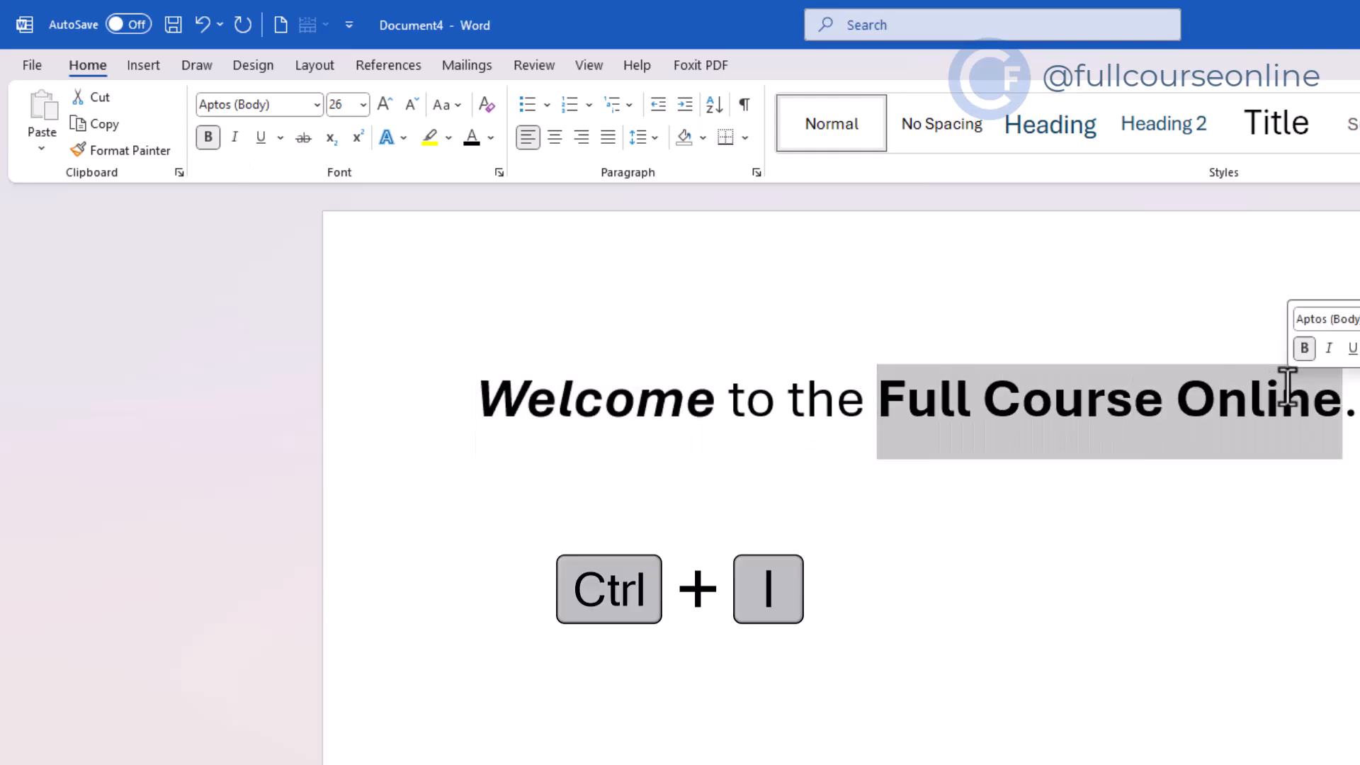
pyautogui.hotkey('ctrl', 'i')
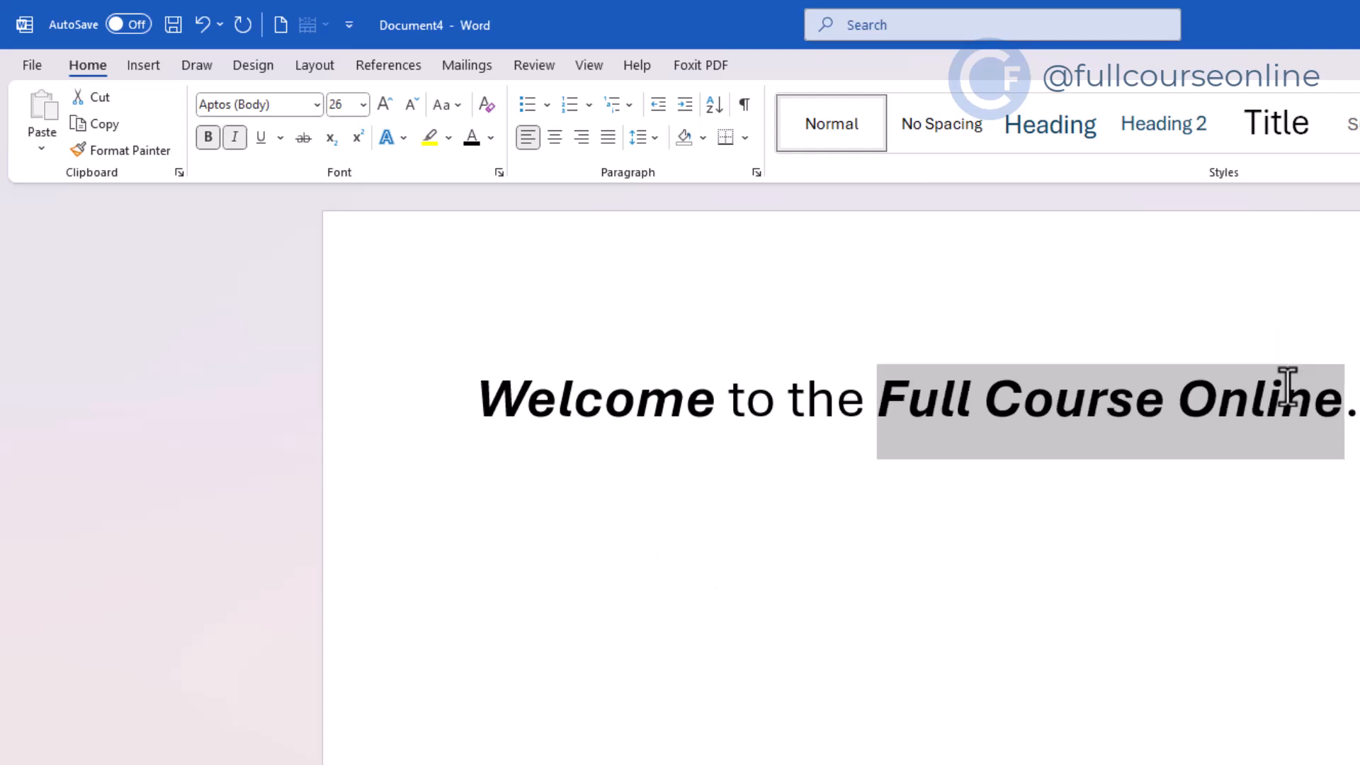
pyautogui.click(1275, 511)
pyautogui.press('Home')
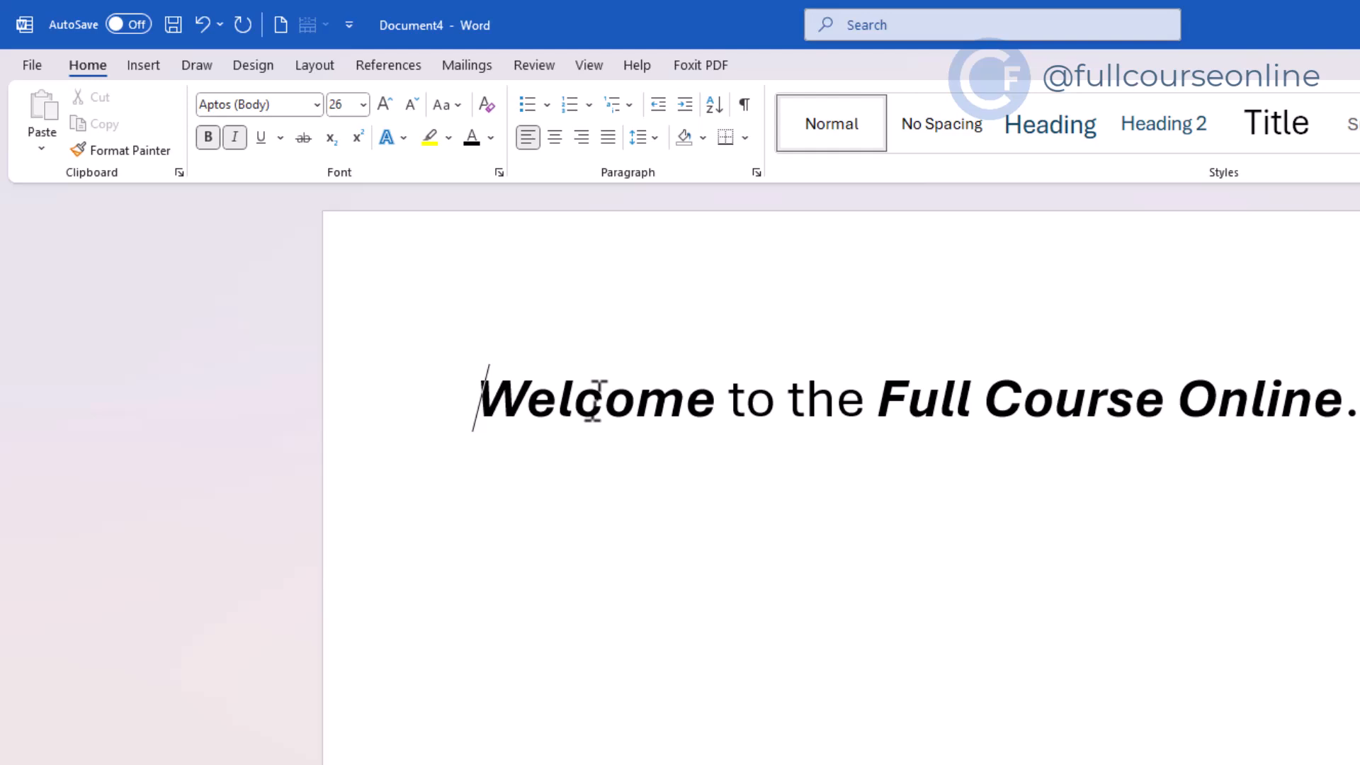
# Step: Underline the word 'Welcome' and the remaining text of the first line
pyautogui.moveTo(598, 400)
pyautogui.mouseDown()
pyautogui.moveTo(742, 403)
pyautogui.moveTo(719, 403)
pyautogui.mouseUp()
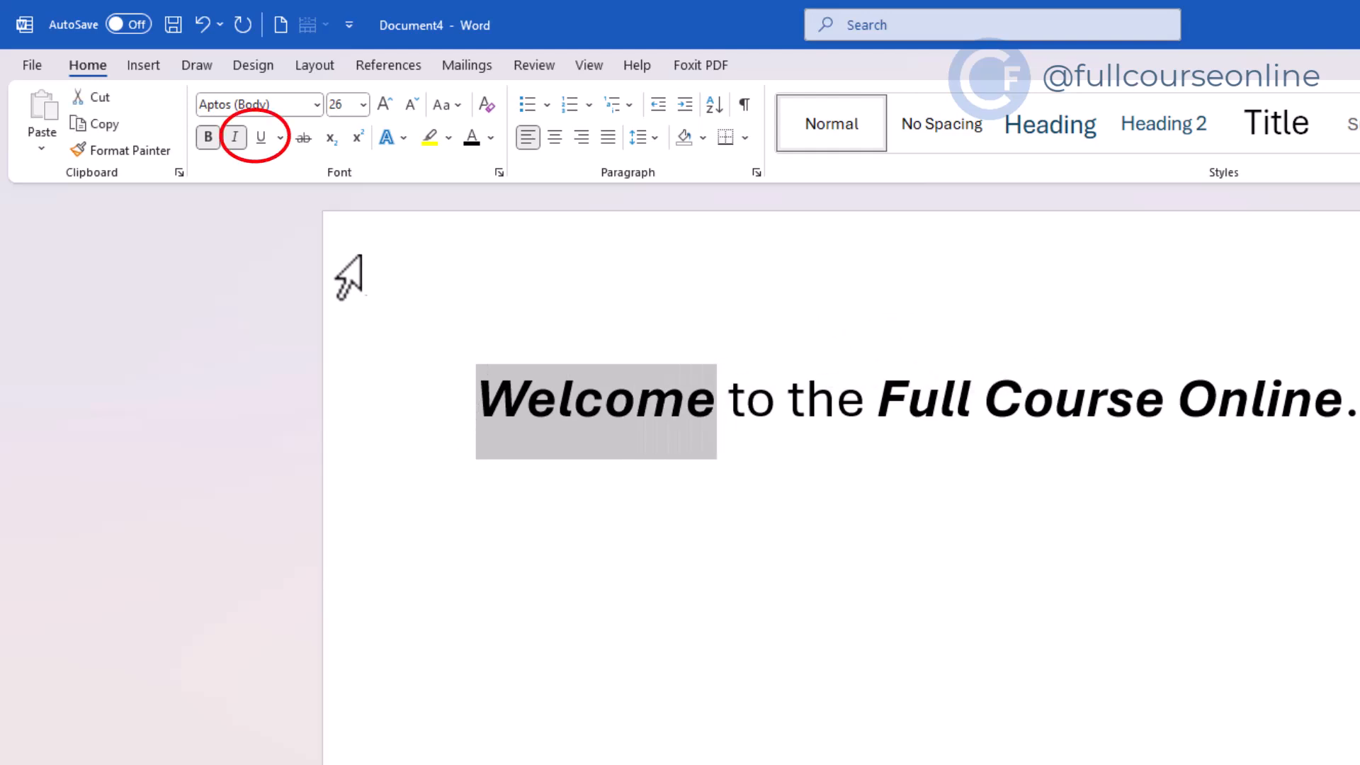
pyautogui.click(262, 146)
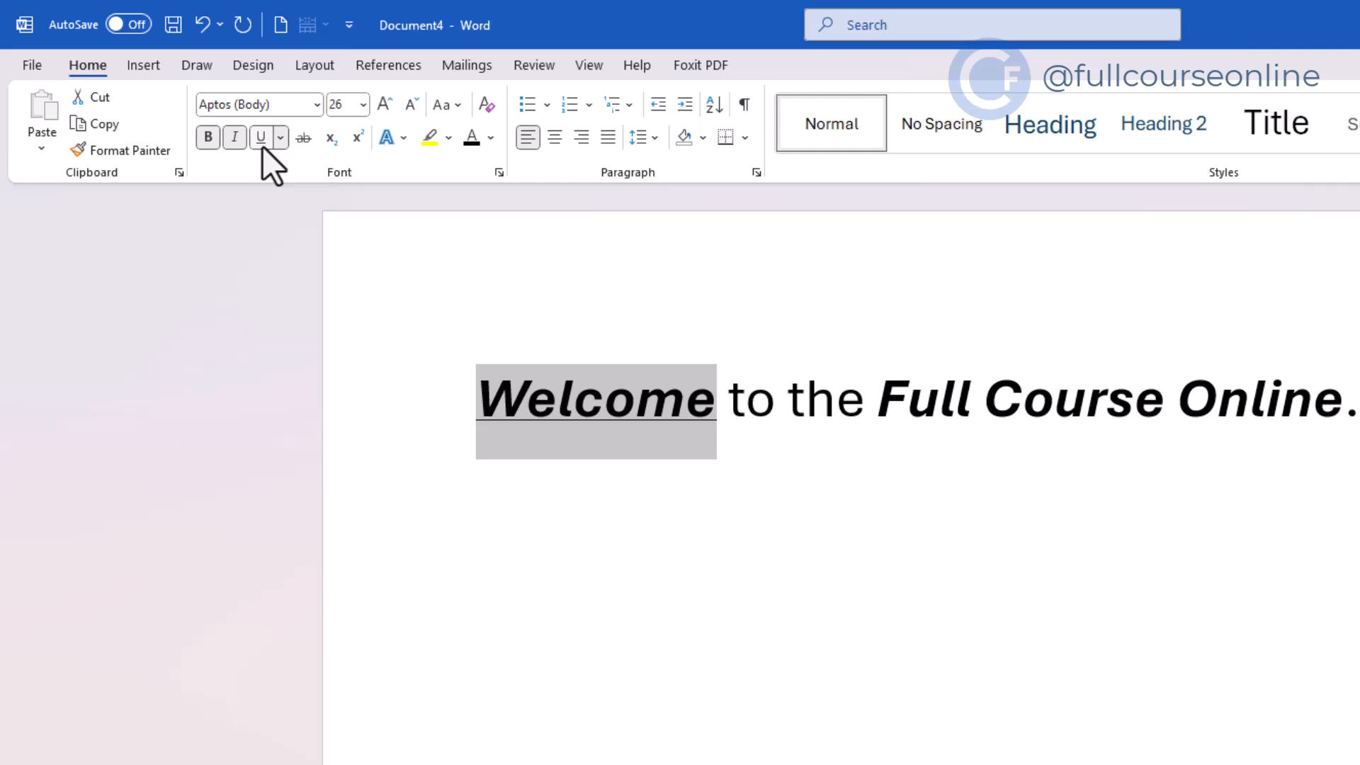
pyautogui.click(712, 401)
pyautogui.moveTo(1352, 411); pyautogui.dragTo(717, 397)
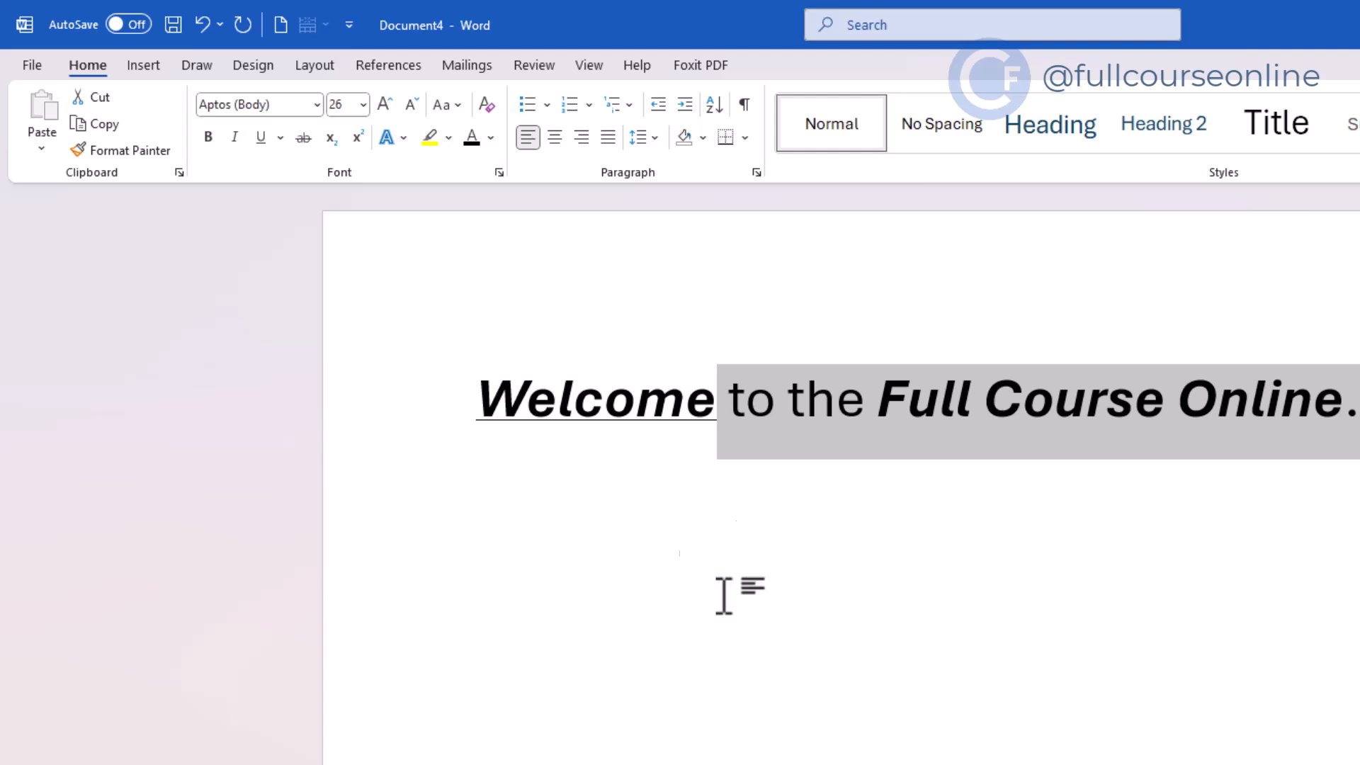
pyautogui.hotkey('ctrl', 'u')
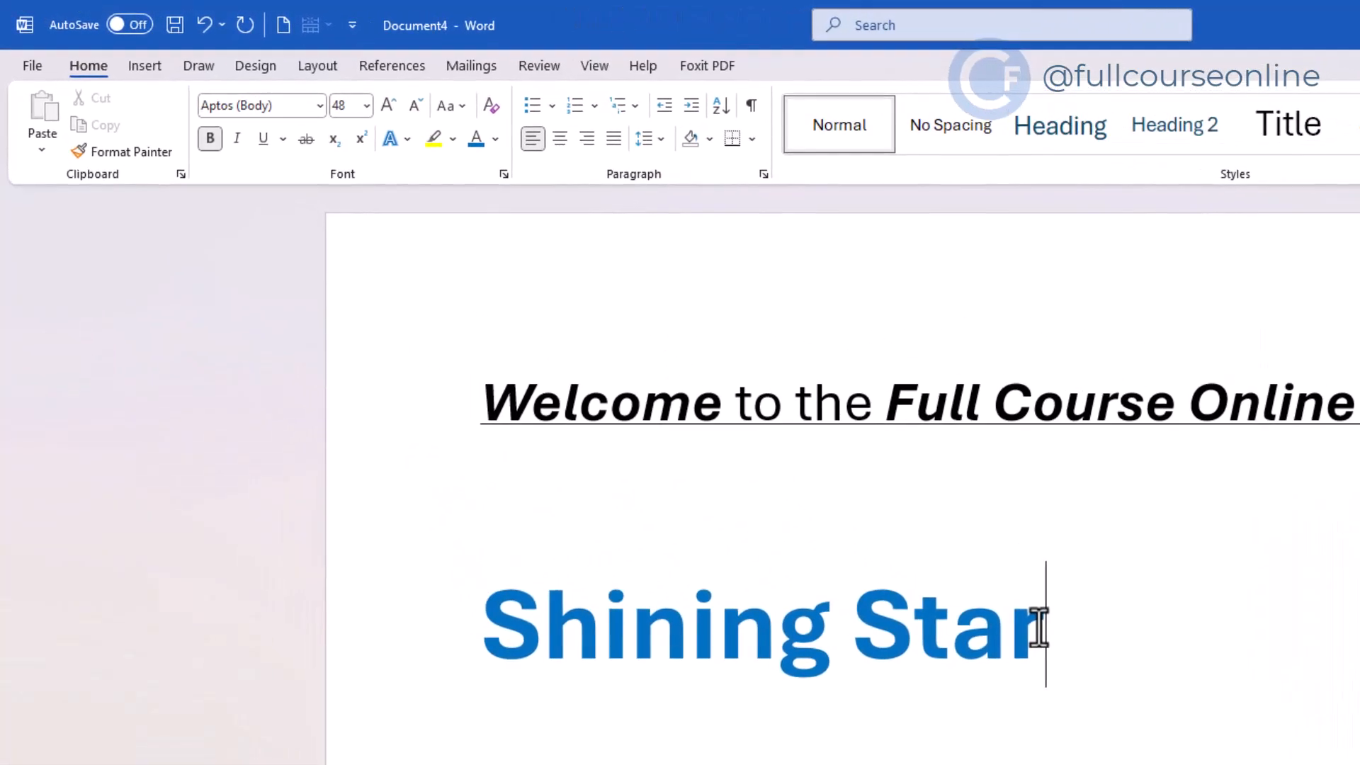
# Step: Apply strikethrough to the heading 'Shining Star'
pyautogui.moveTo(1038, 627); pyautogui.dragTo(522, 614)
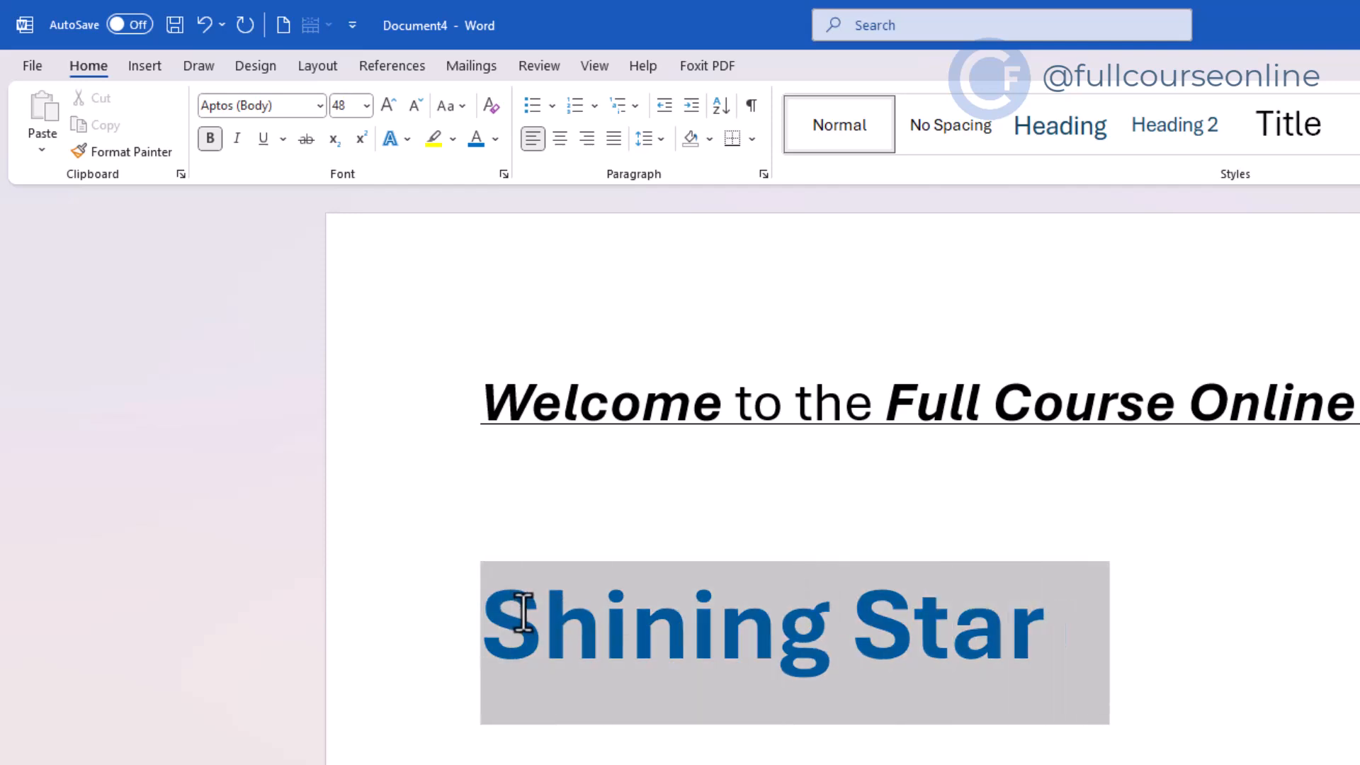
pyautogui.click(305, 144)
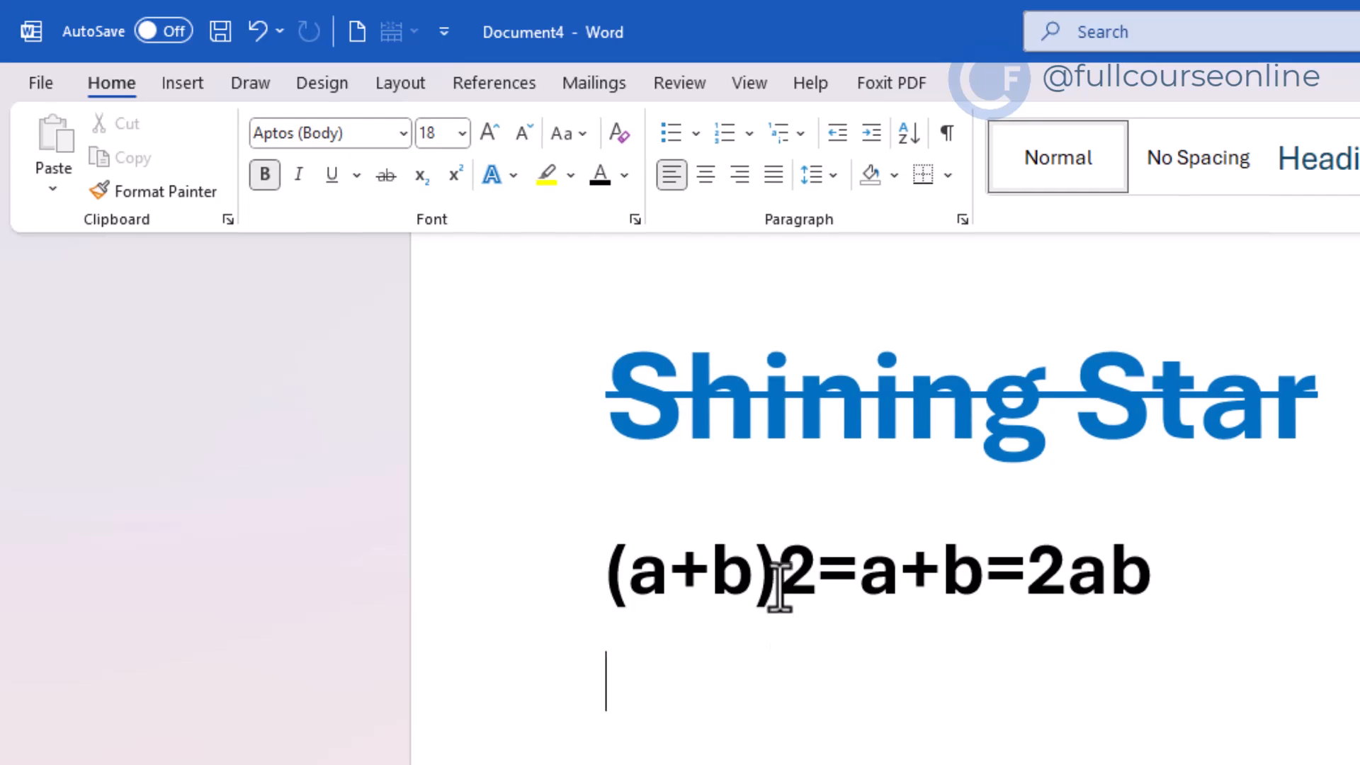
# Step: Make the 2 after (a+b) in the equation superscript
pyautogui.moveTo(778, 567); pyautogui.dragTo(815, 570)
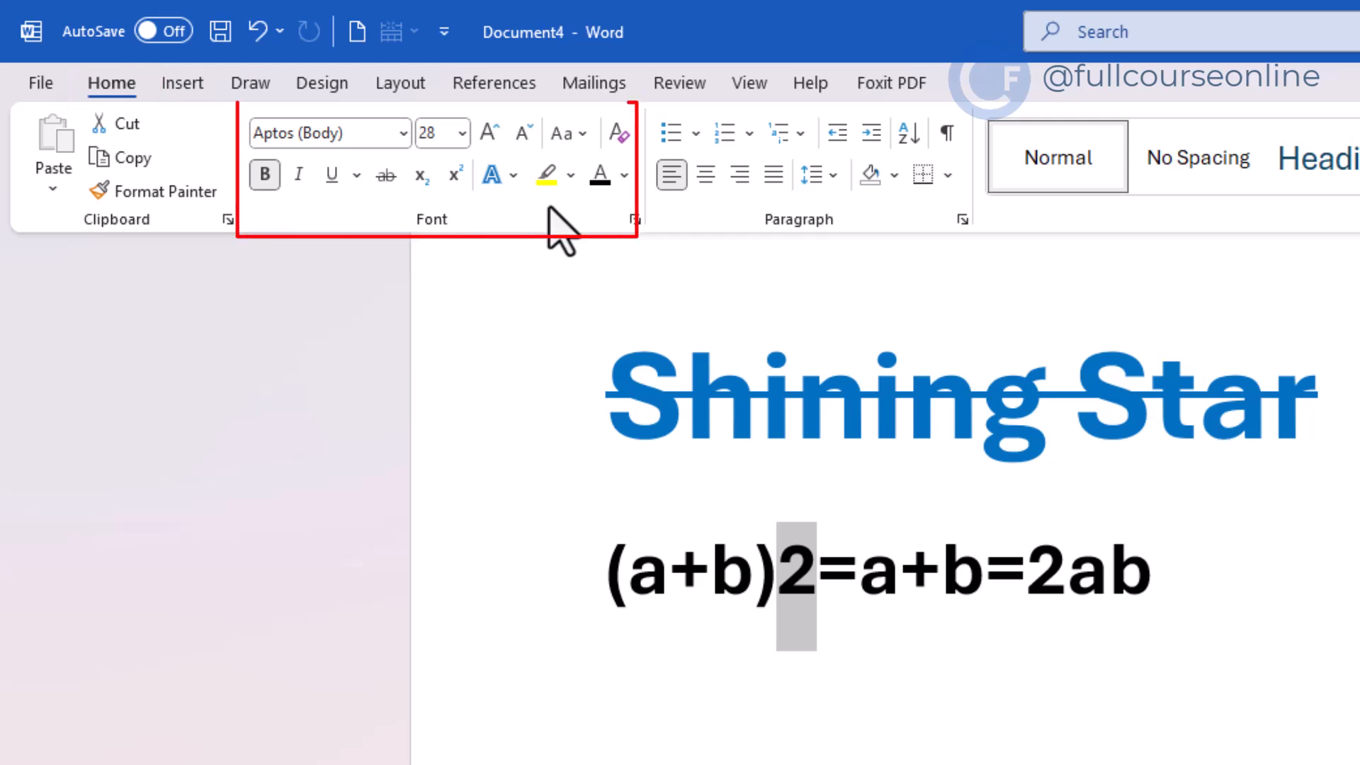
pyautogui.click(457, 177)
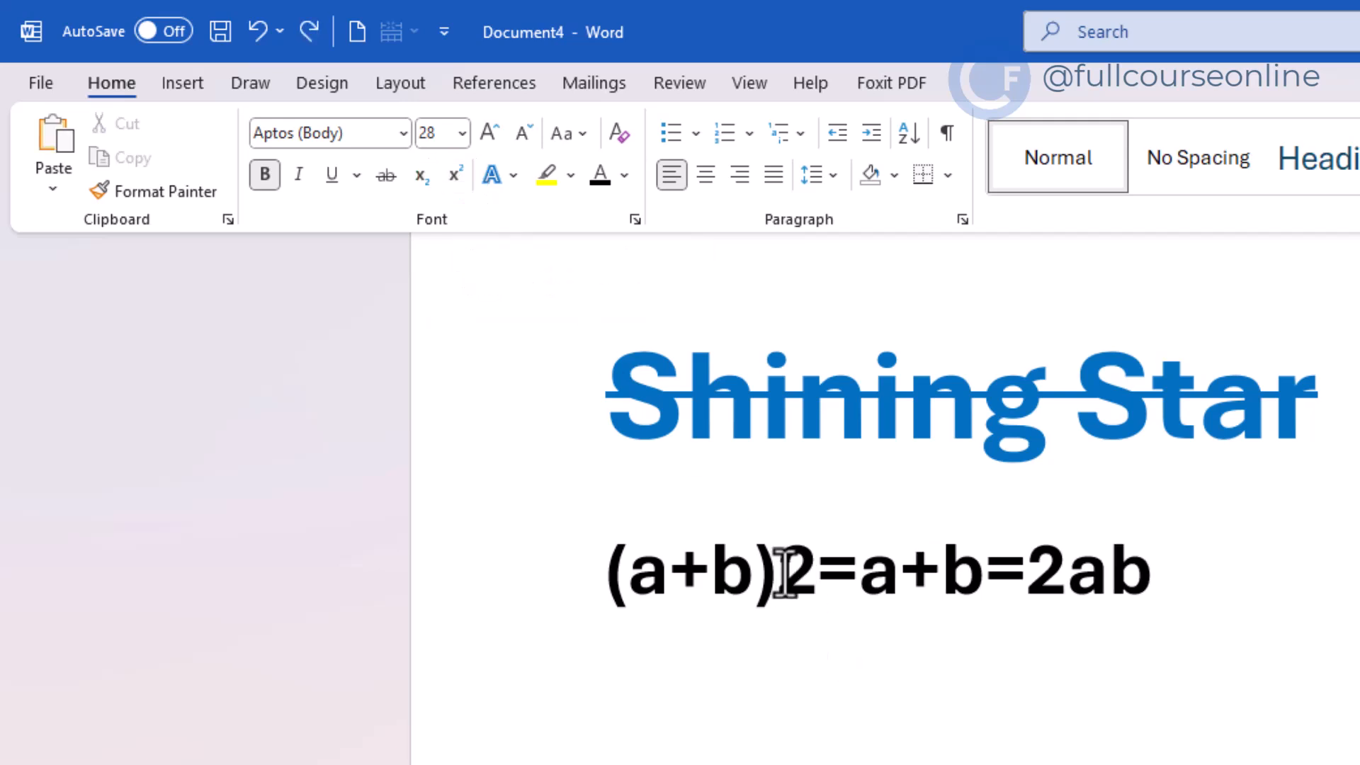
pyautogui.moveTo(784, 575); pyautogui.dragTo(802, 578)
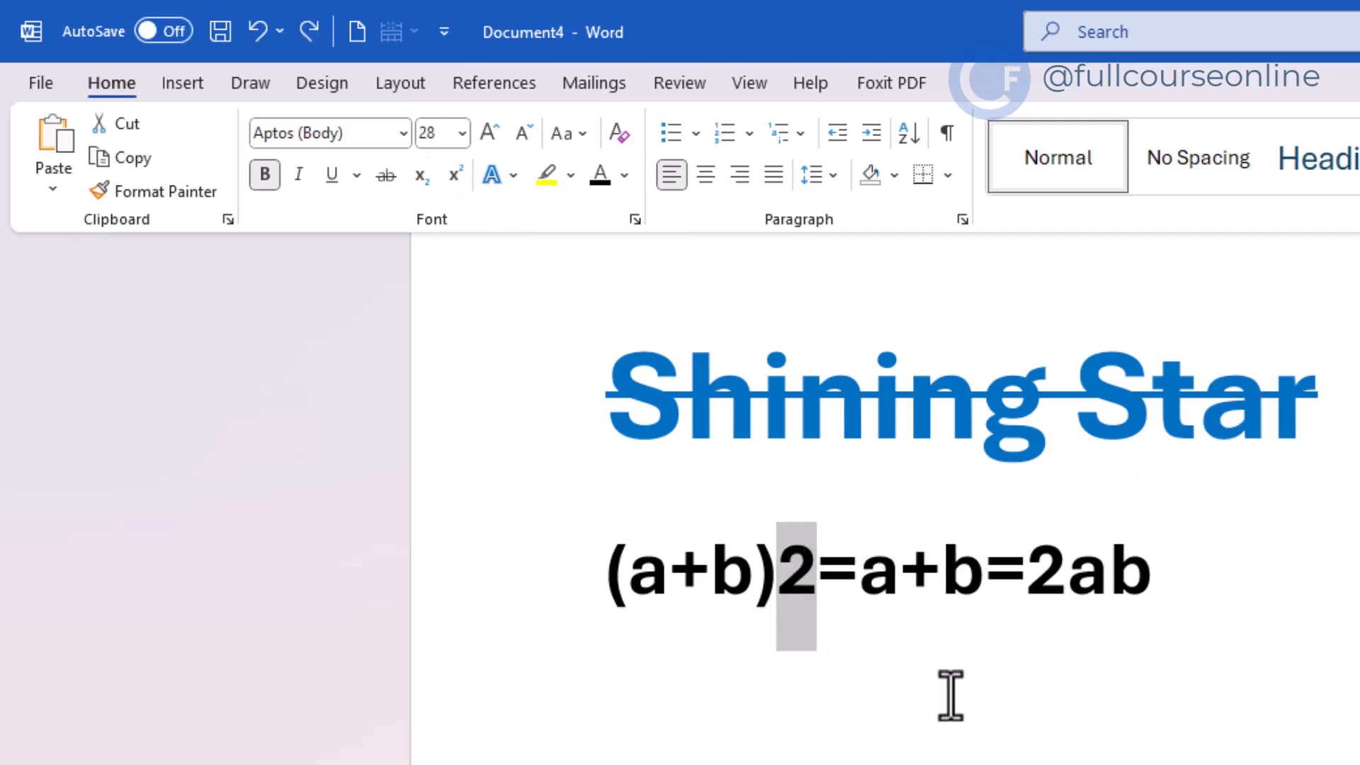
pyautogui.hotkey('ctrl', 'shift', '=')
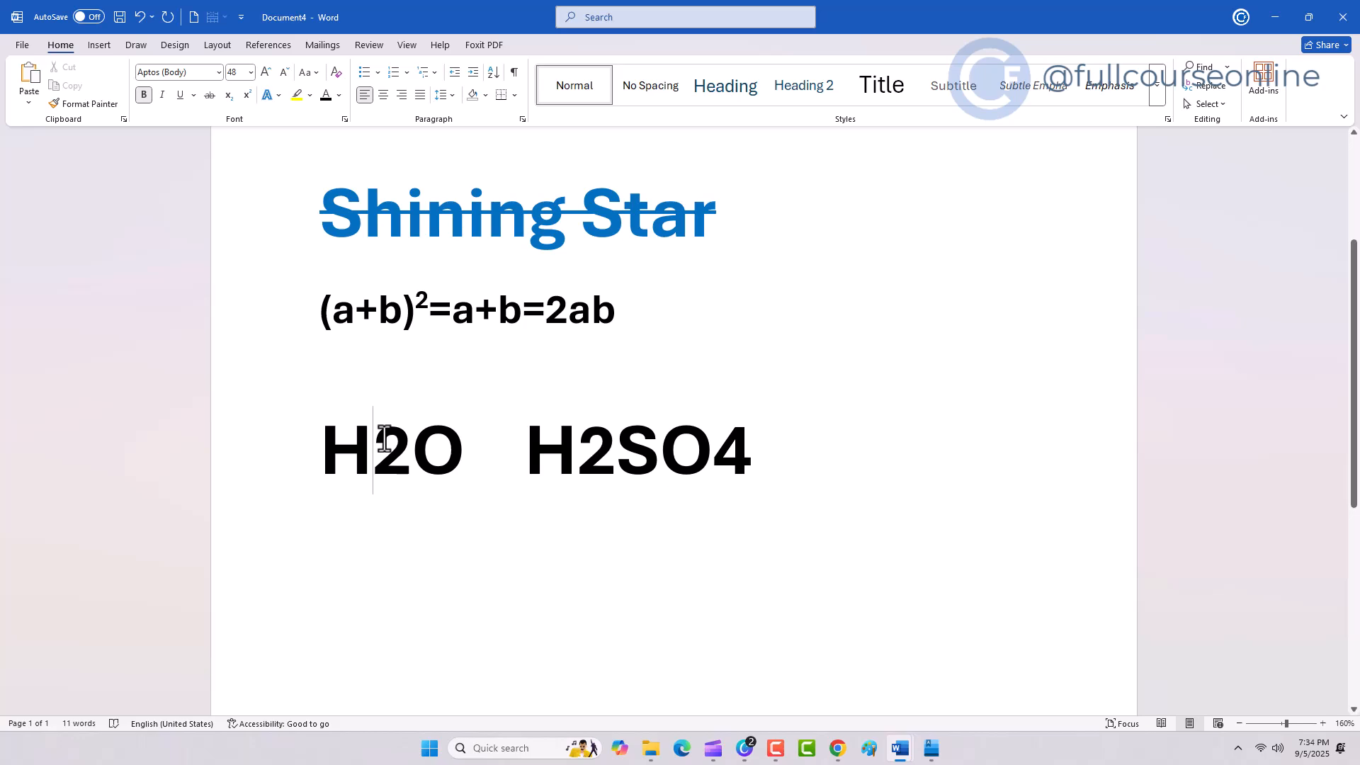
# Step: Subscript the 2 in H2O and the 2 and 4 in H2SO4
pyautogui.moveTo(383, 439); pyautogui.dragTo(400, 441)
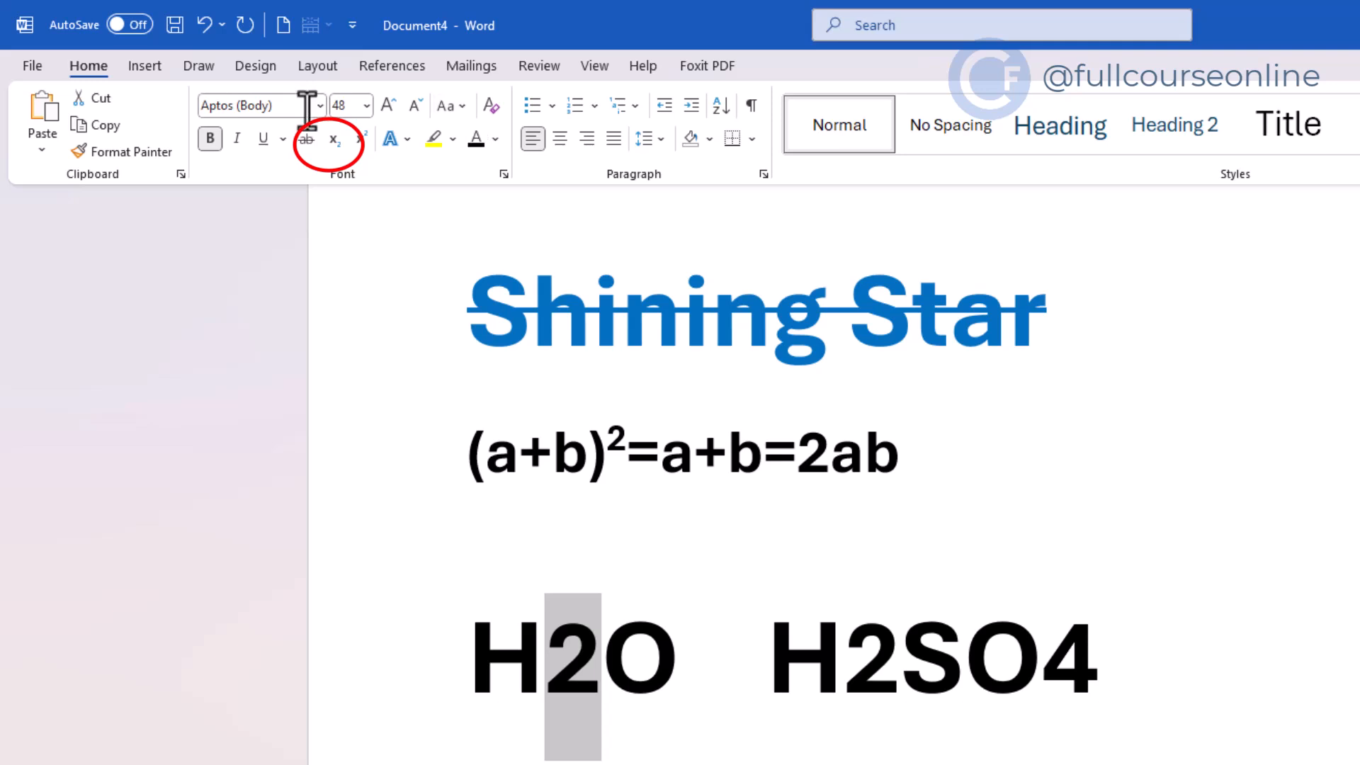
pyautogui.click(339, 143)
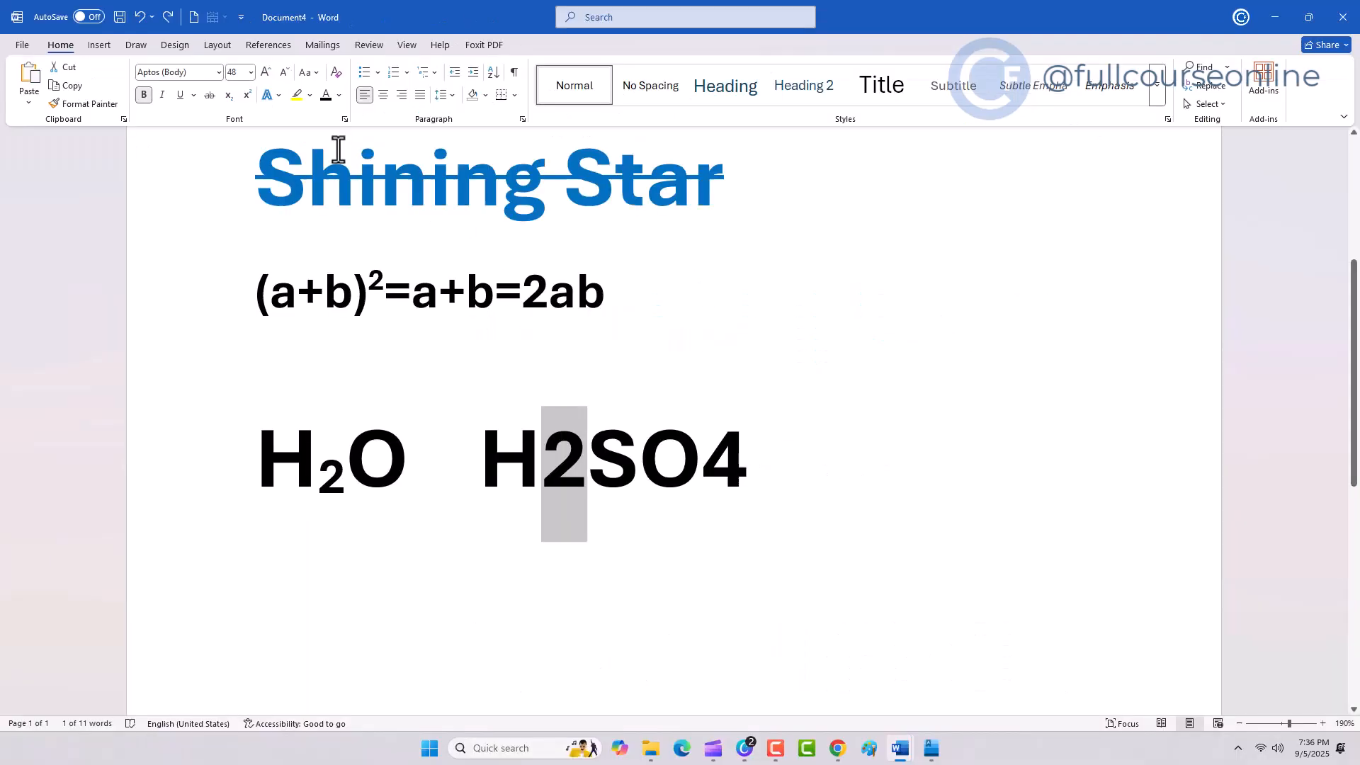
pyautogui.click(229, 95)
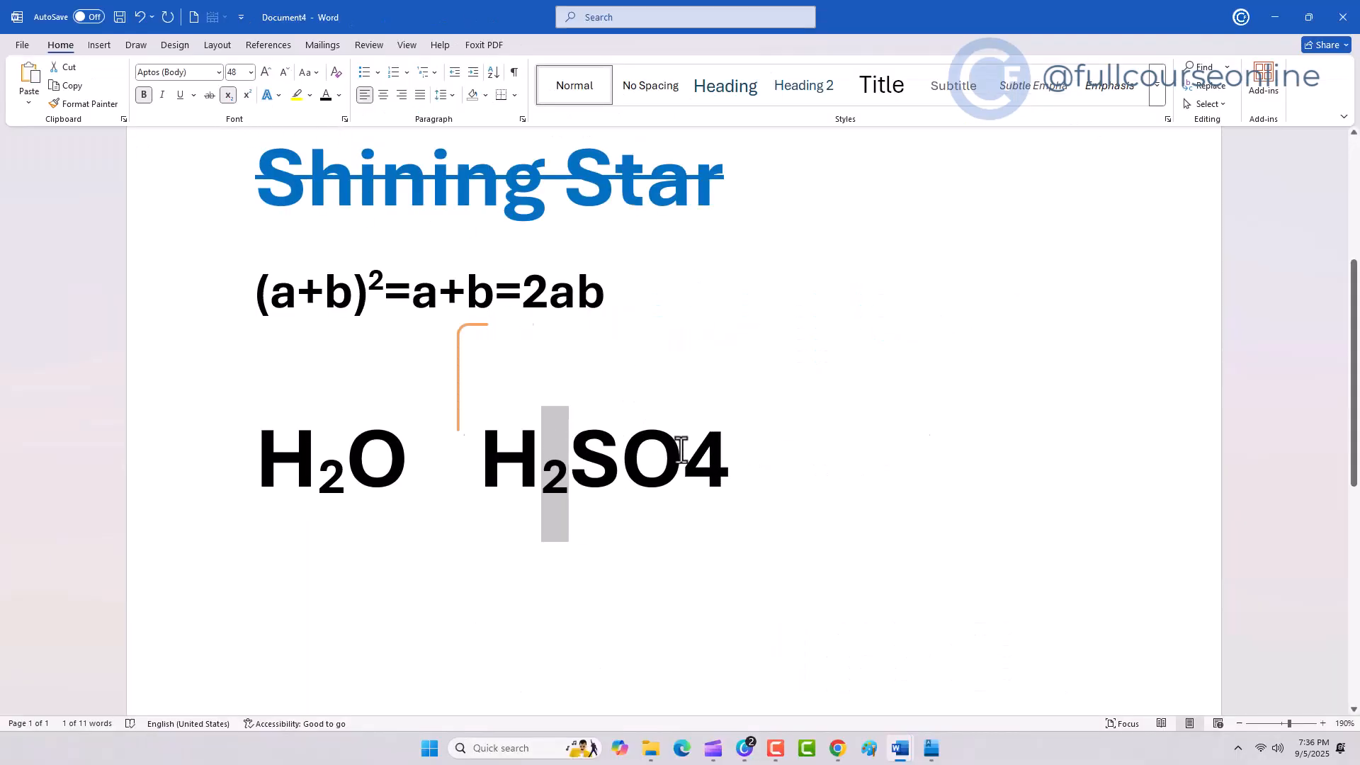
pyautogui.moveTo(682, 451); pyautogui.dragTo(729, 453)
pyautogui.click(228, 95)
pyautogui.click(449, 614)
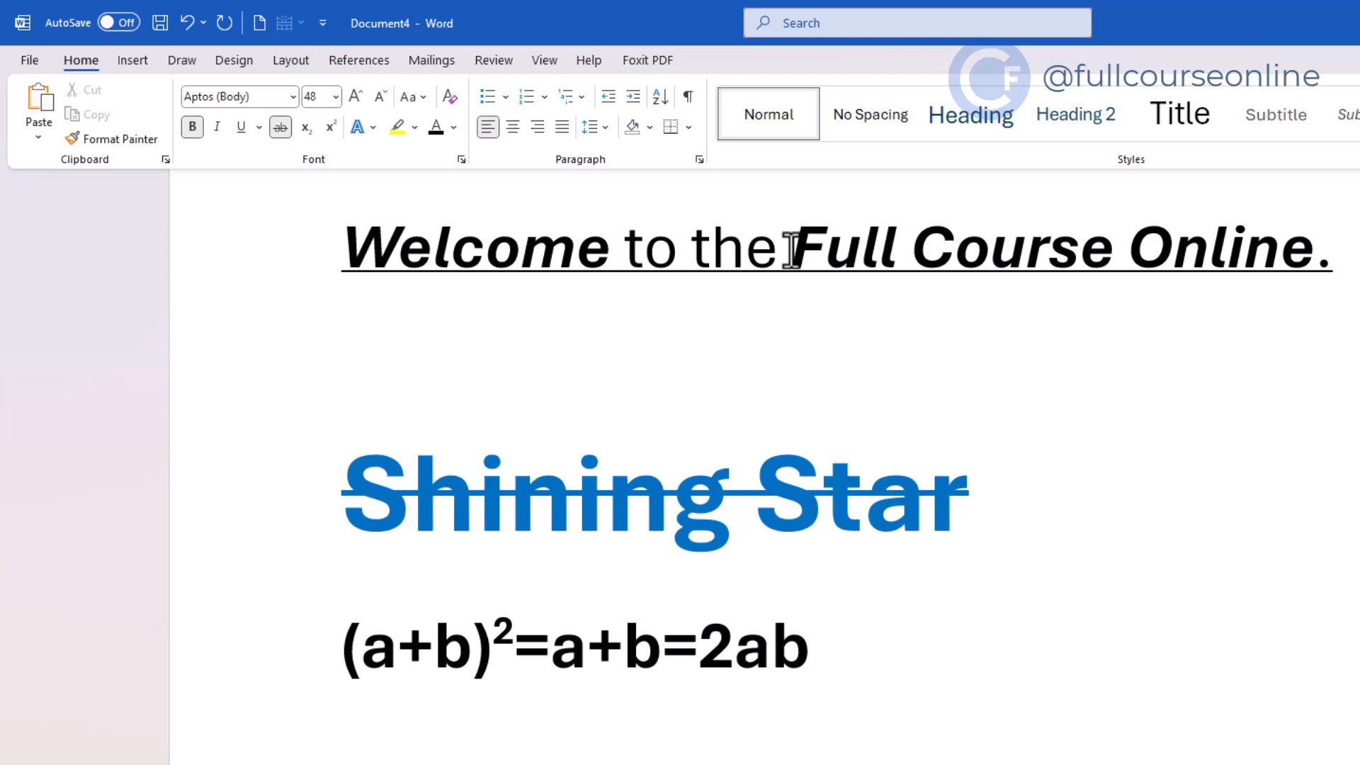
# Step: Highlight 'Full Course Online' in pink
pyautogui.moveTo(791, 249); pyautogui.dragTo(1266, 268)
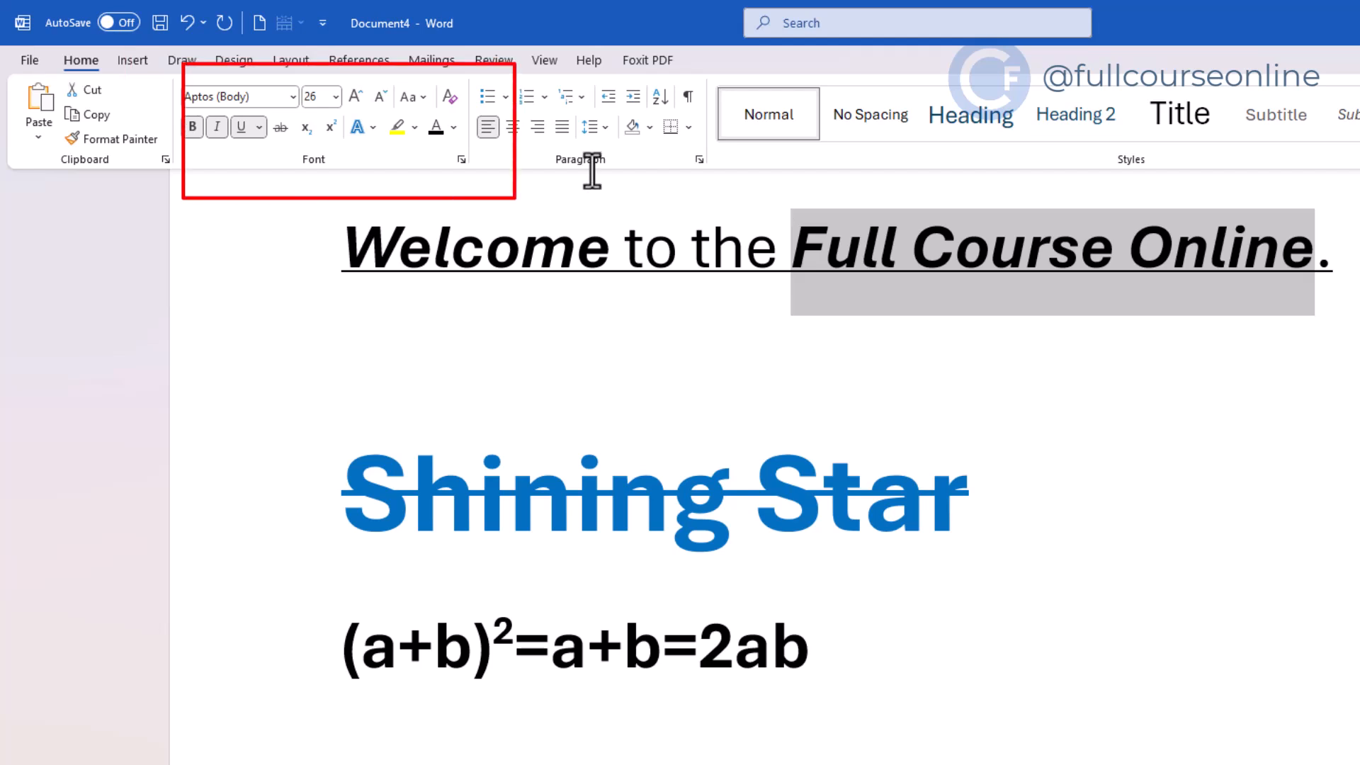
pyautogui.click(399, 129)
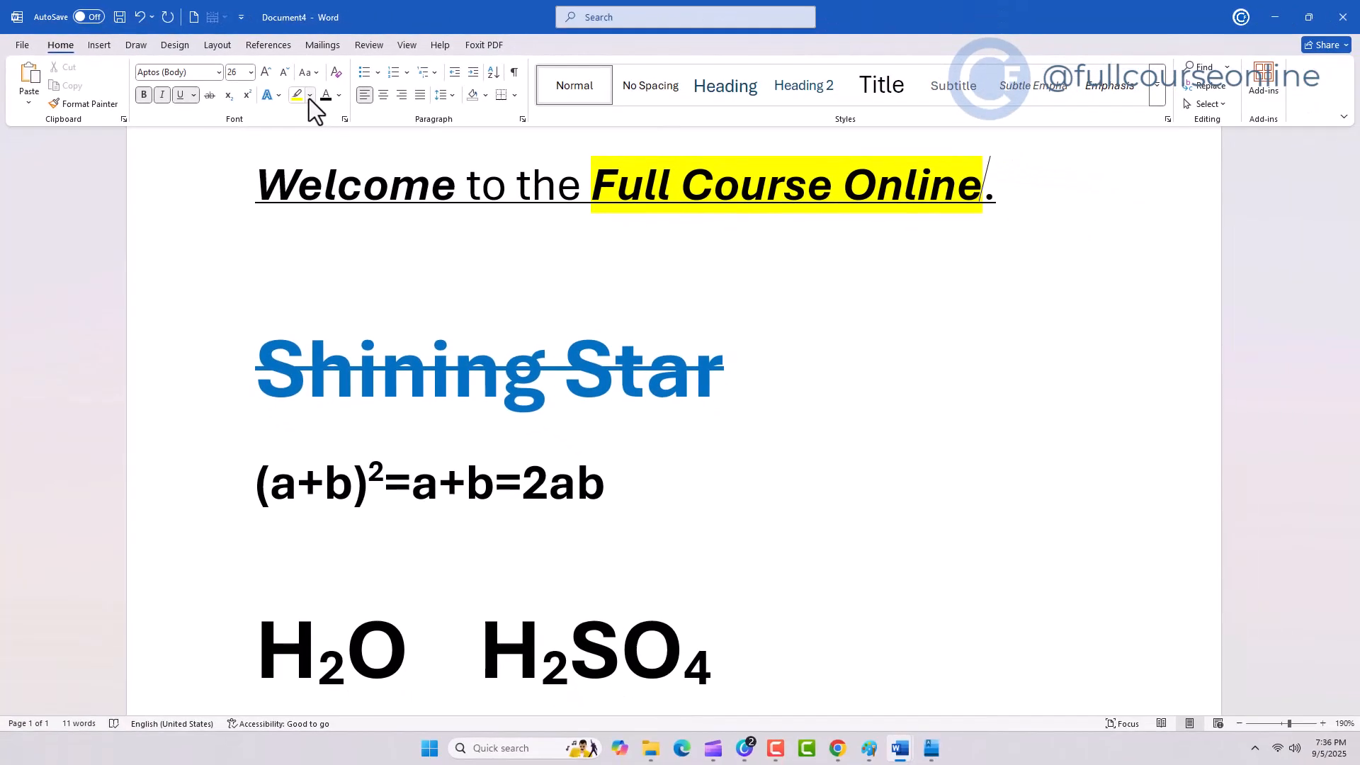
pyautogui.click(309, 99)
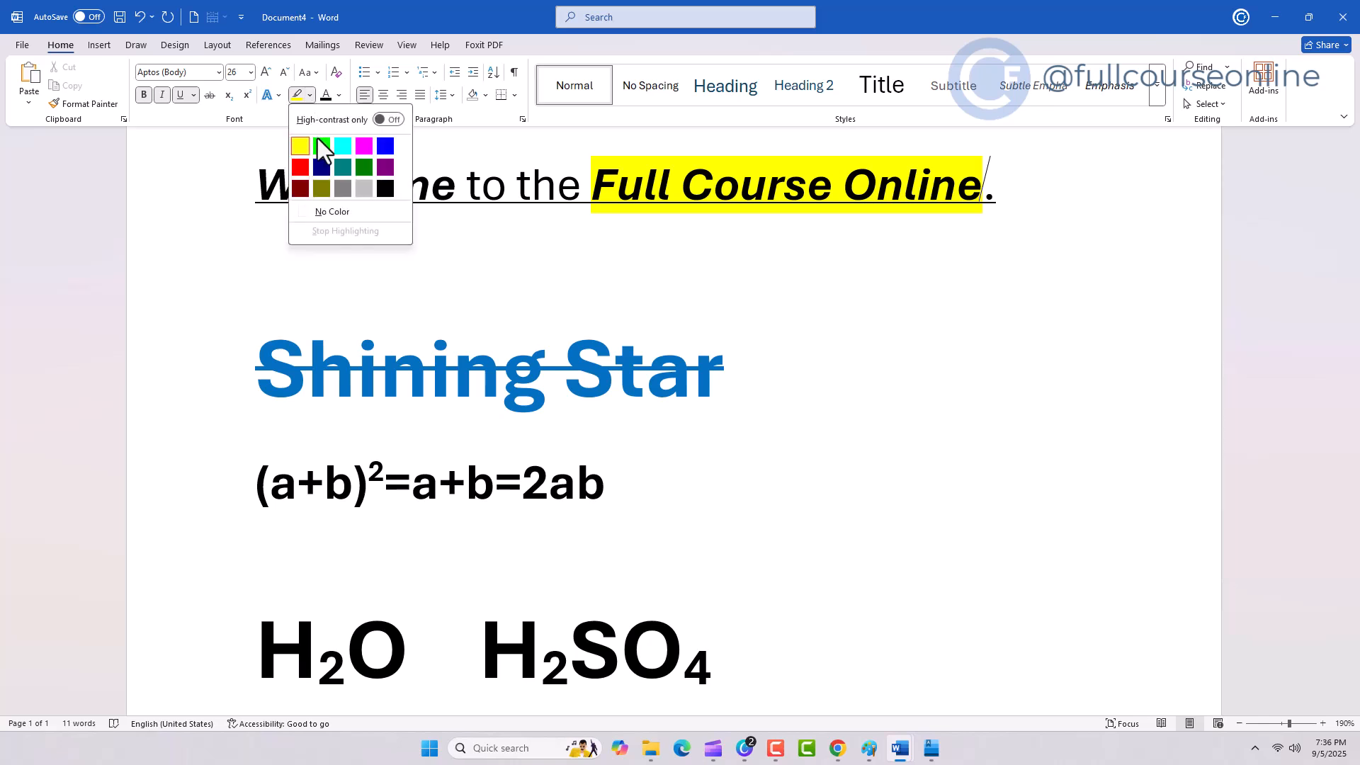
pyautogui.click(364, 146)
pyautogui.moveTo(589, 188); pyautogui.dragTo(983, 187)
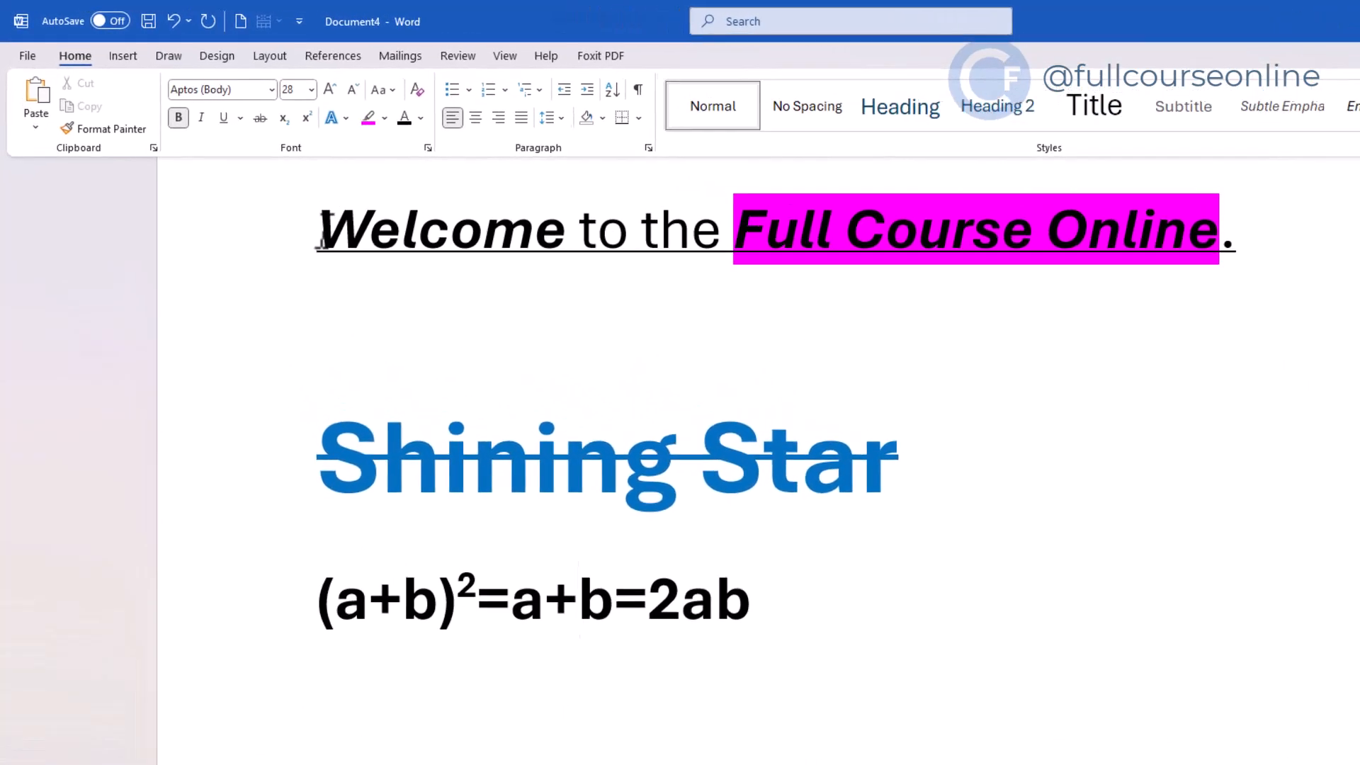
# Step: Apply double strikethrough and small caps to the word 'Welcome'
pyautogui.moveTo(320, 228)
pyautogui.mouseDown()
pyautogui.moveTo(592, 243)
pyautogui.moveTo(571, 245)
pyautogui.mouseUp()
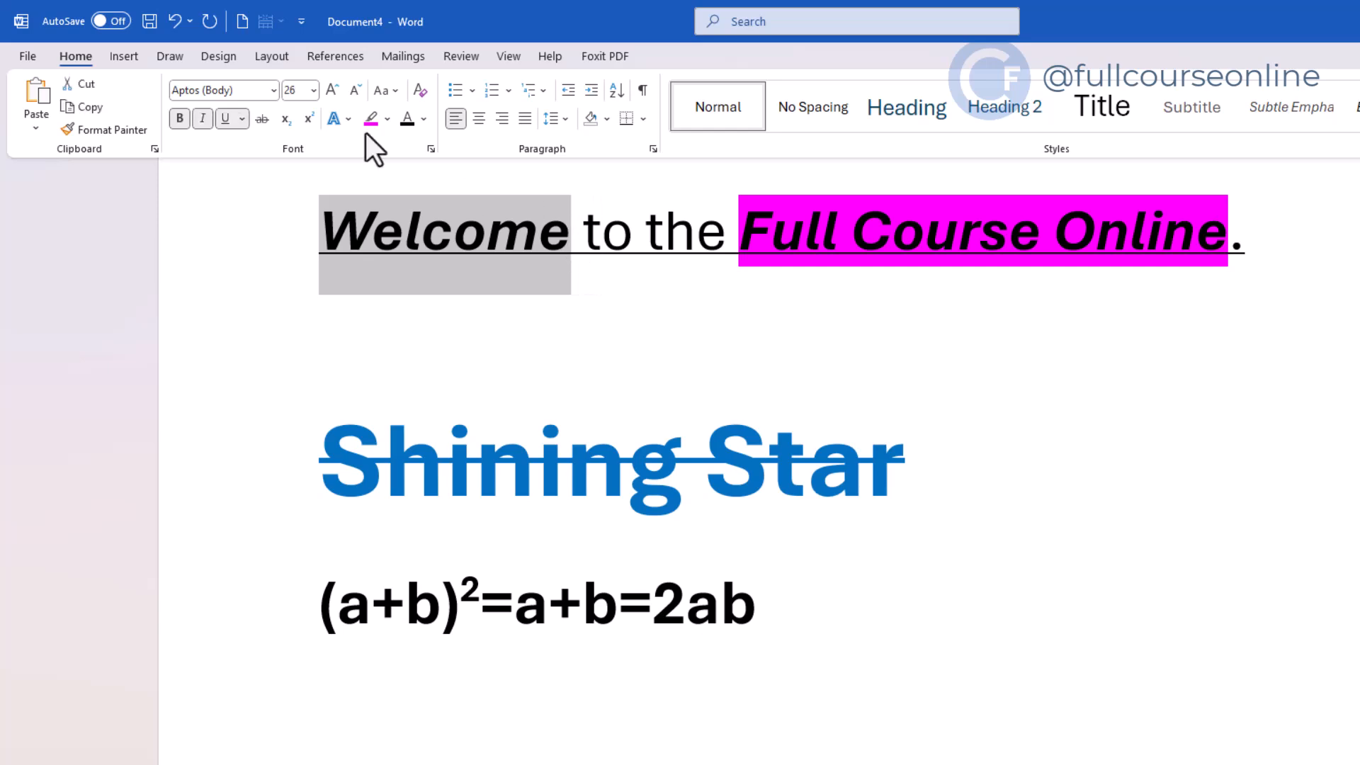
pyautogui.click(431, 151)
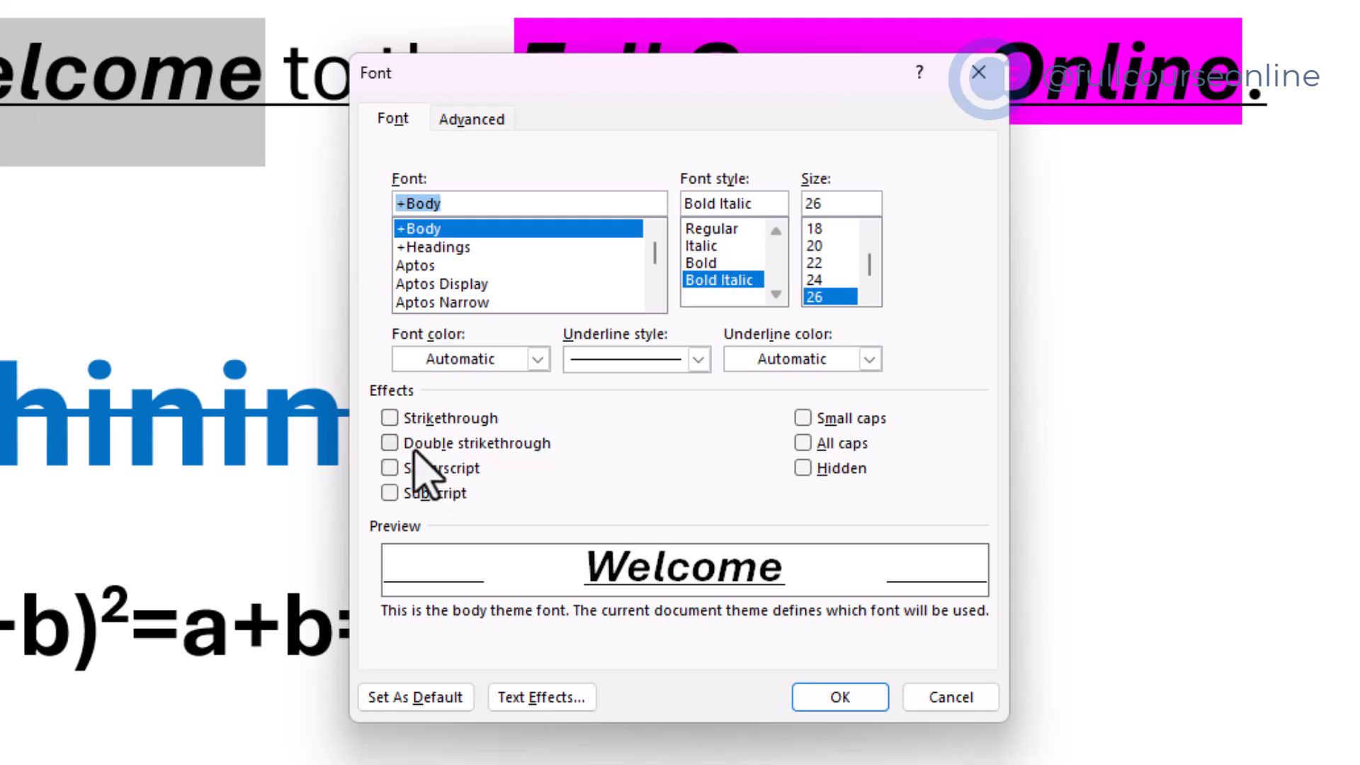
pyautogui.click(397, 446)
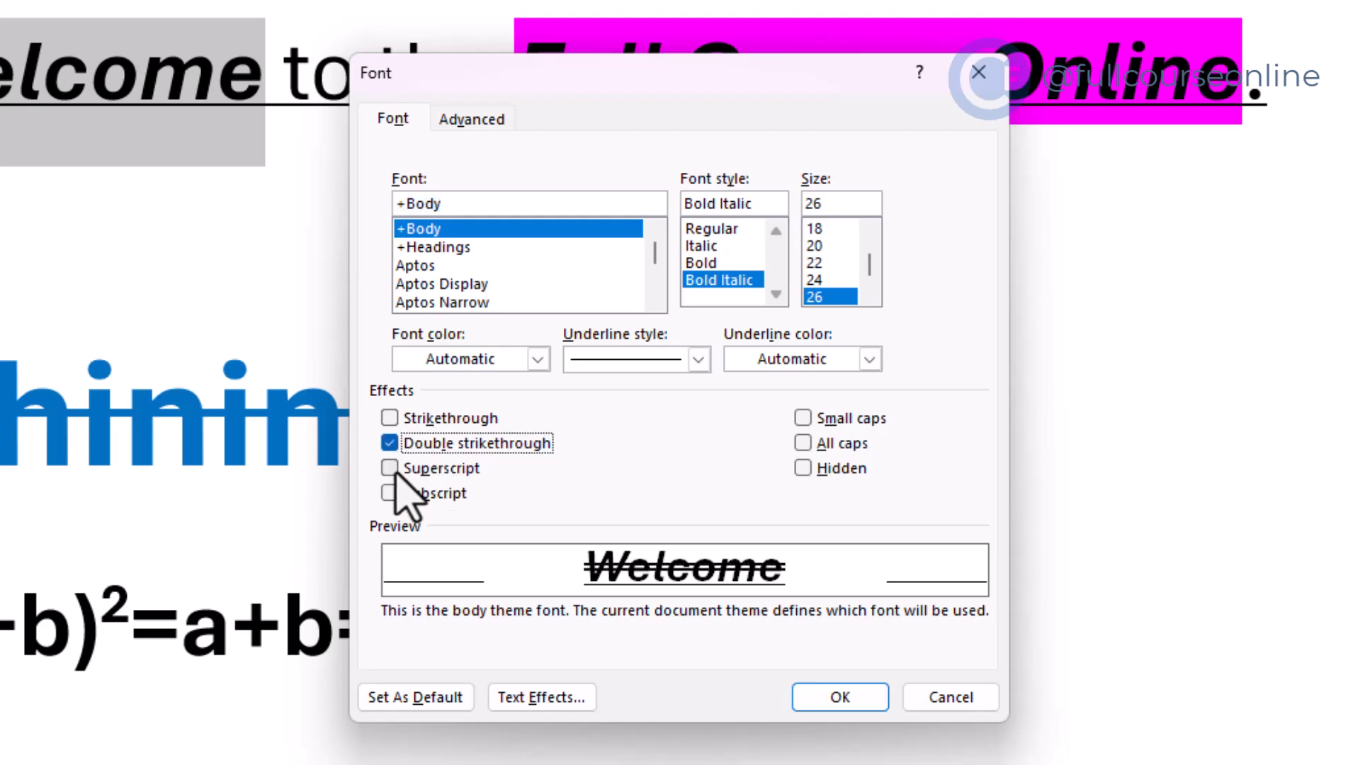
pyautogui.click(811, 443)
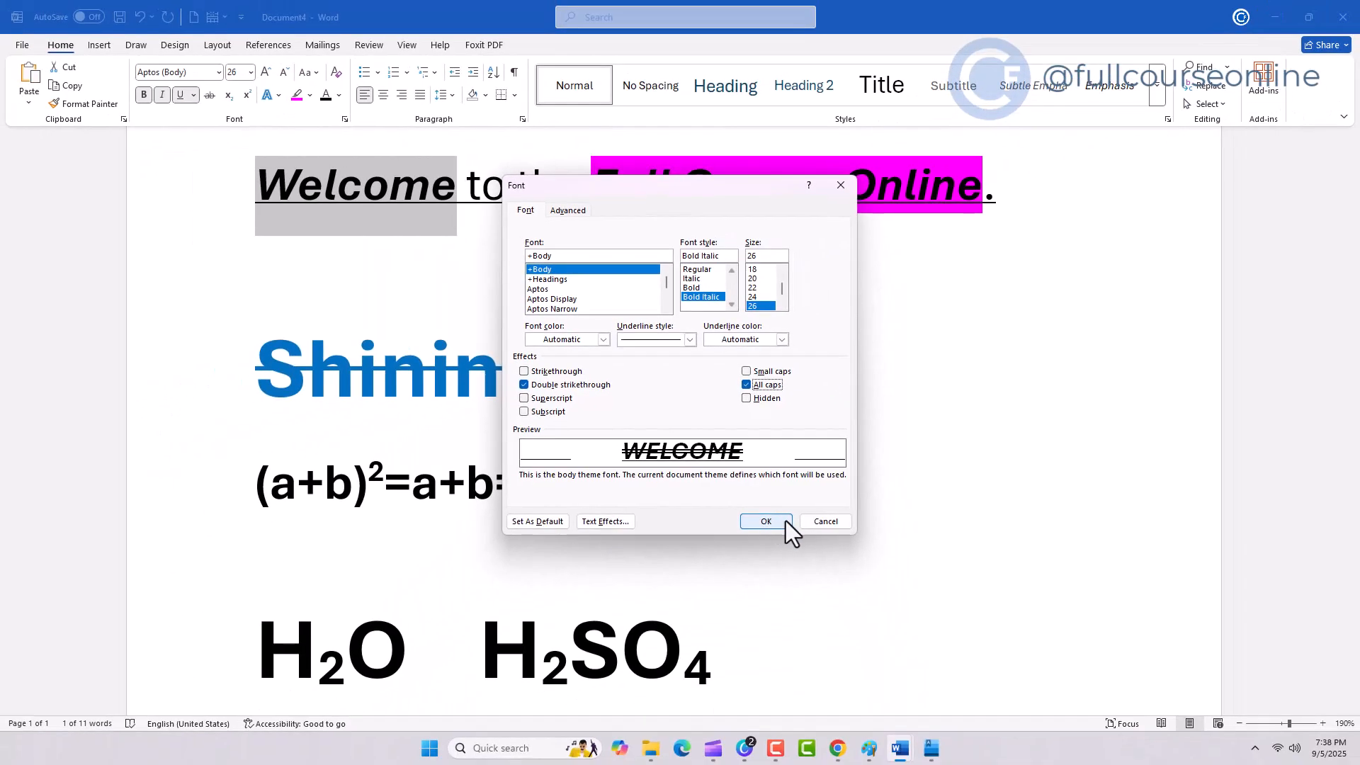
pyautogui.click(747, 372)
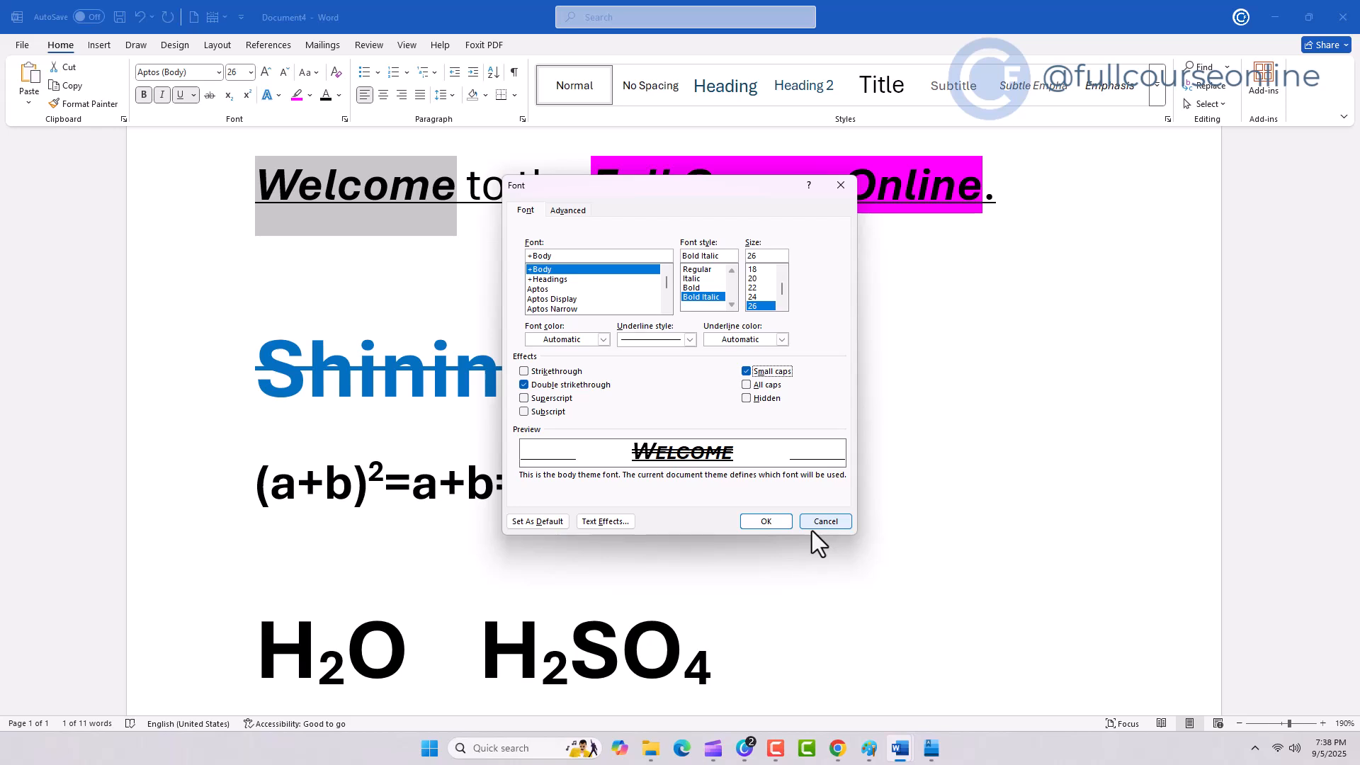
pyautogui.click(768, 521)
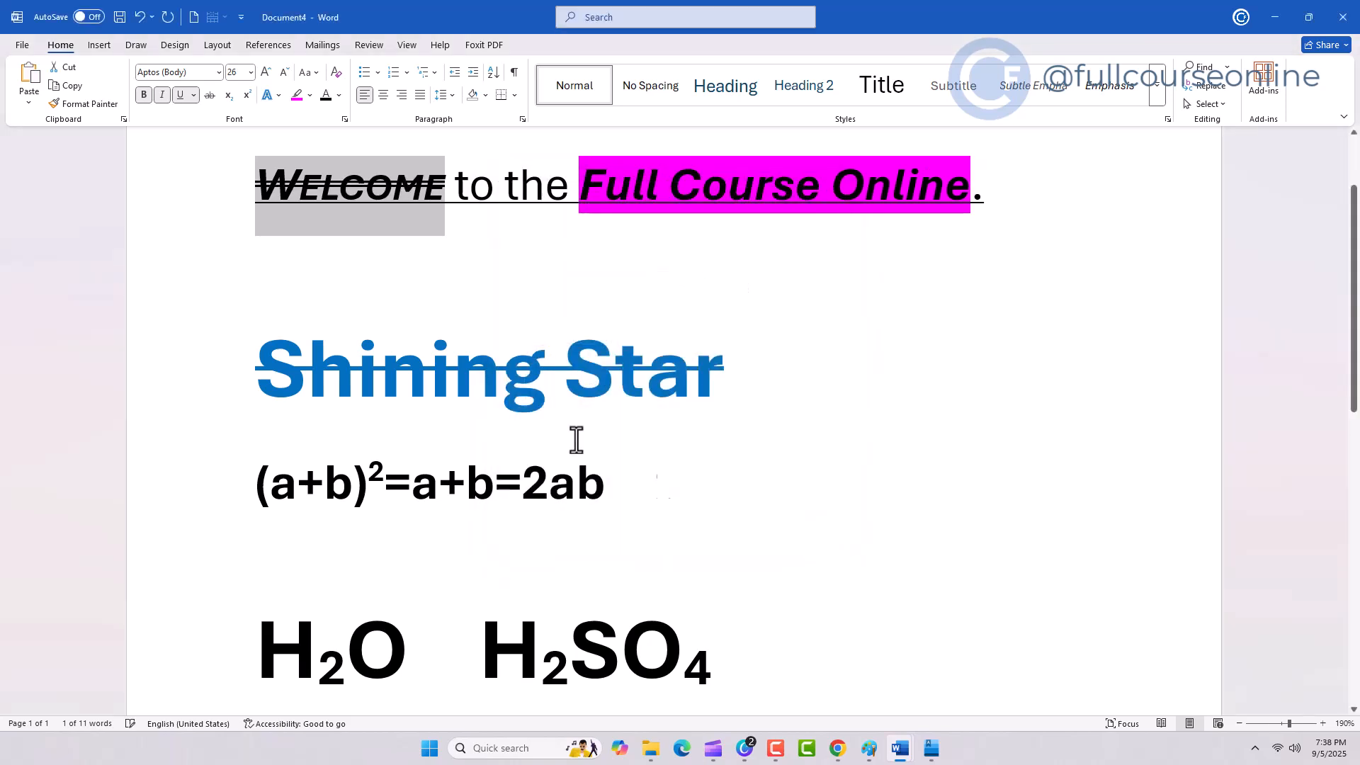